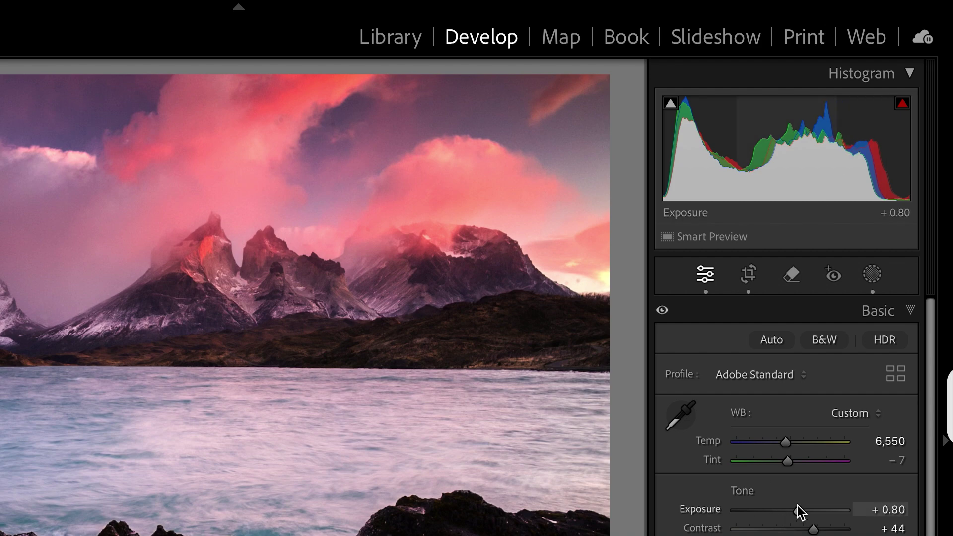
# Step: Raise the pink-sky mountain photo's exposure to +0.86 directly in the histogram, and nudge it down slightly again
pyautogui.moveTo(797, 505)
pyautogui.mouseDown()
pyautogui.moveTo(788, 505)
pyautogui.moveTo(797, 504)
pyautogui.mouseUp()
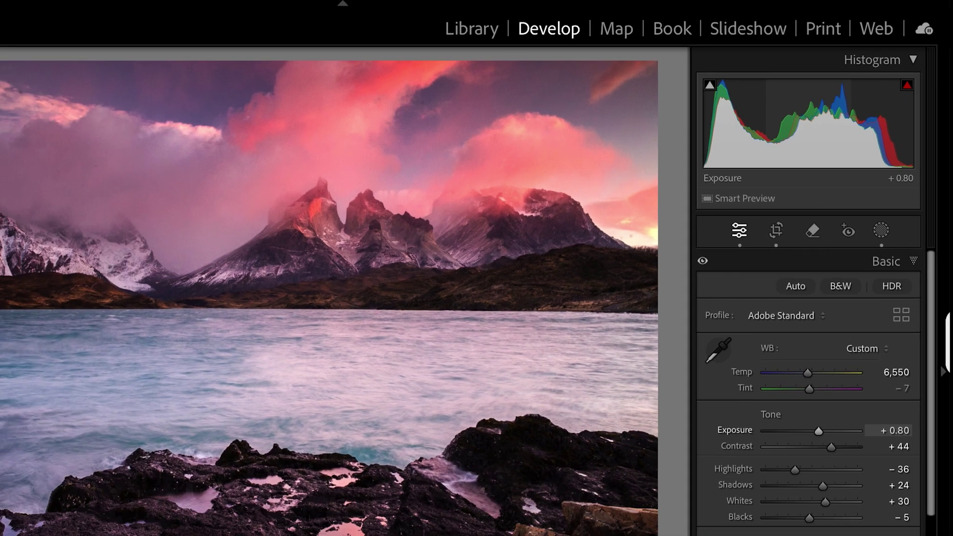
pyautogui.moveTo(814, 129)
pyautogui.mouseDown()
pyautogui.moveTo(838, 129)
pyautogui.moveTo(799, 129)
pyautogui.moveTo(819, 129)
pyautogui.mouseUp()
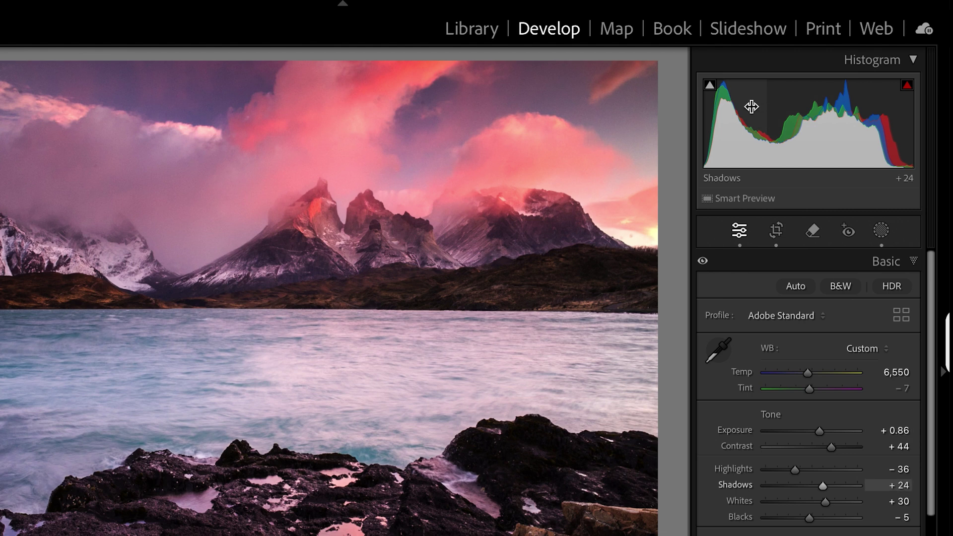
pyautogui.moveTo(789, 129)
pyautogui.mouseDown()
pyautogui.moveTo(776, 129)
pyautogui.moveTo(785, 129)
pyautogui.mouseUp()
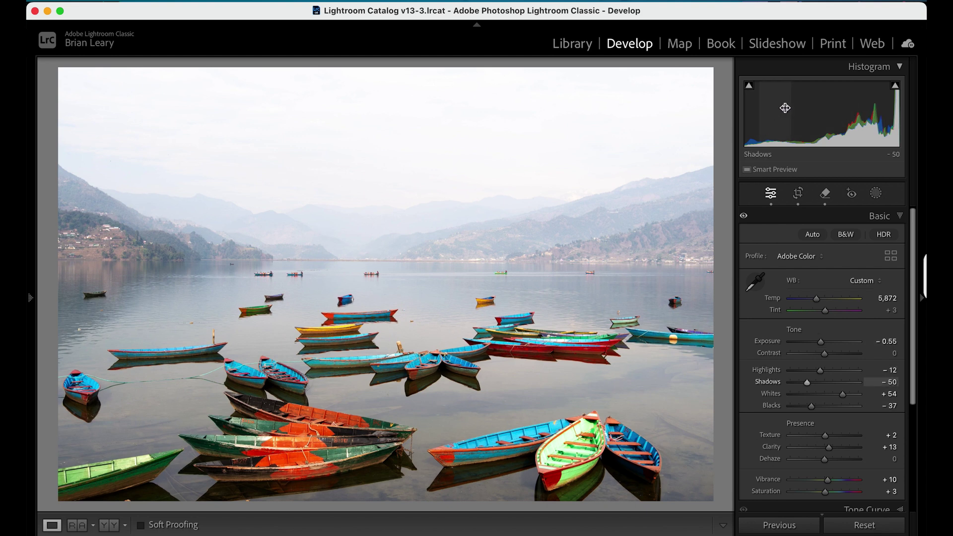
# Step: Try lowering the boat photo's exposure to −1.15, and revert to the earlier history state
pyautogui.moveTo(894, 89)
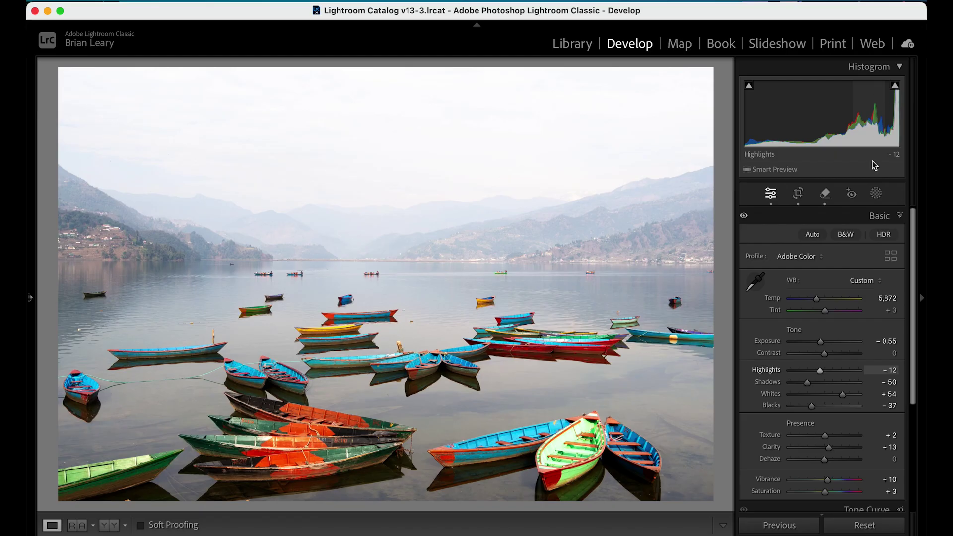
pyautogui.moveTo(821, 341); pyautogui.dragTo(816, 341)
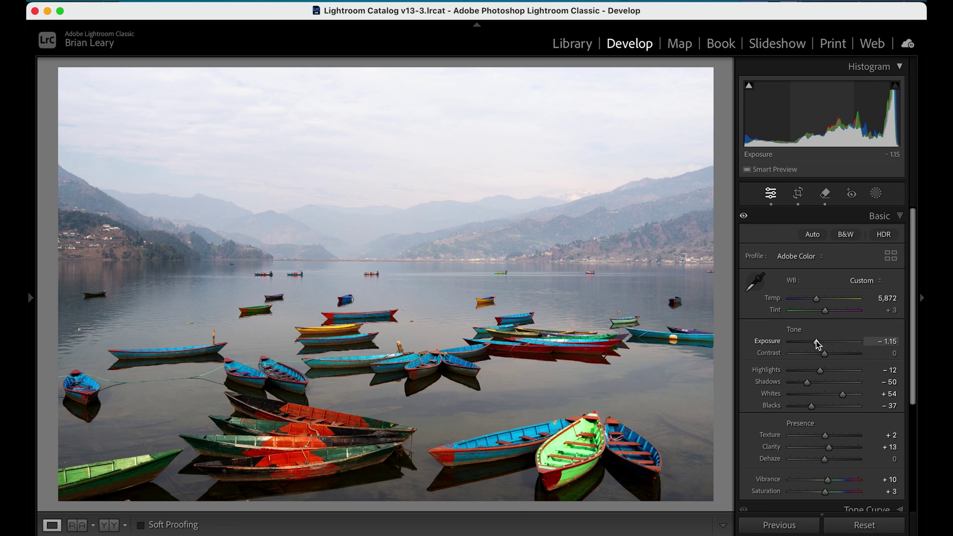
pyautogui.moveTo(30, 298)
pyautogui.click(70, 358)
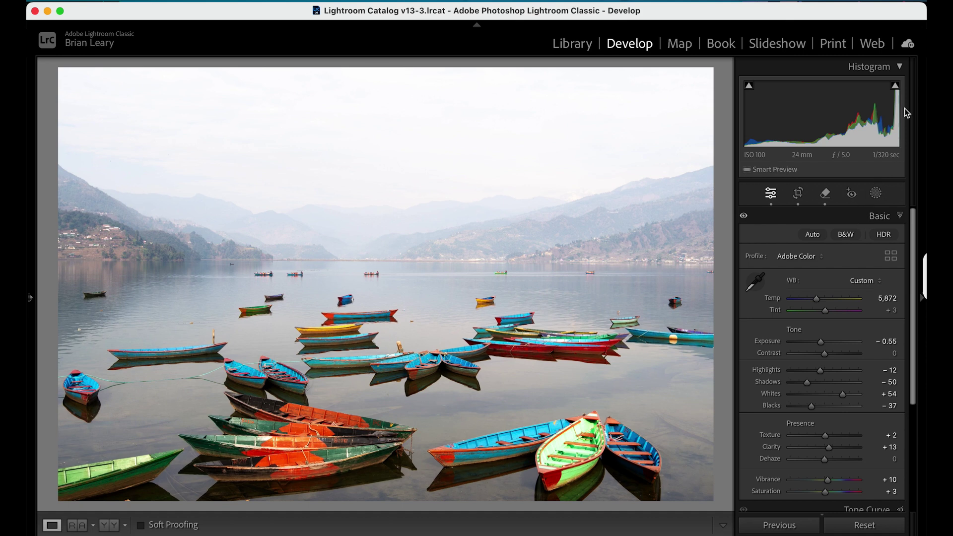
# Step: Show the highlight clipping on the boat photo, set Highlights to −41, and turn the clipping overlay off
pyautogui.click(896, 86)
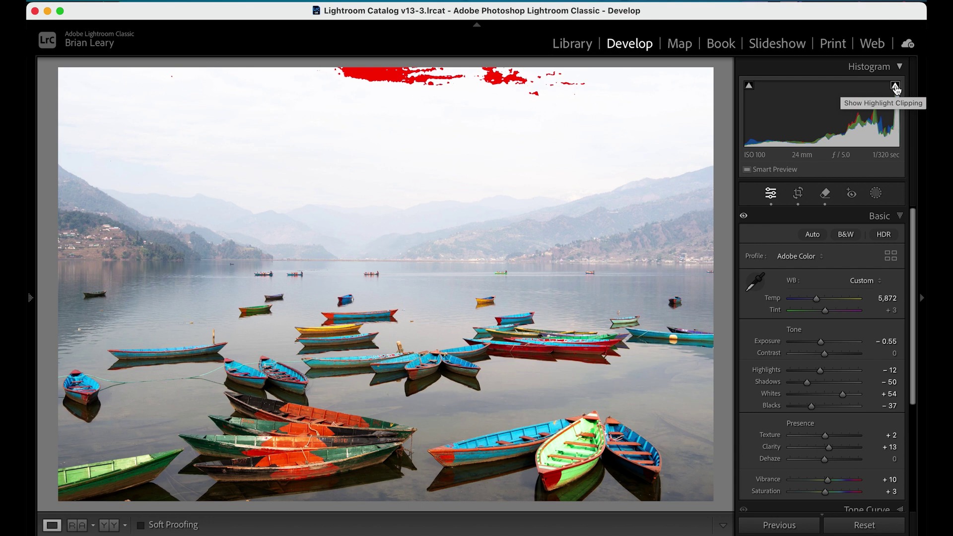
pyautogui.click(896, 87)
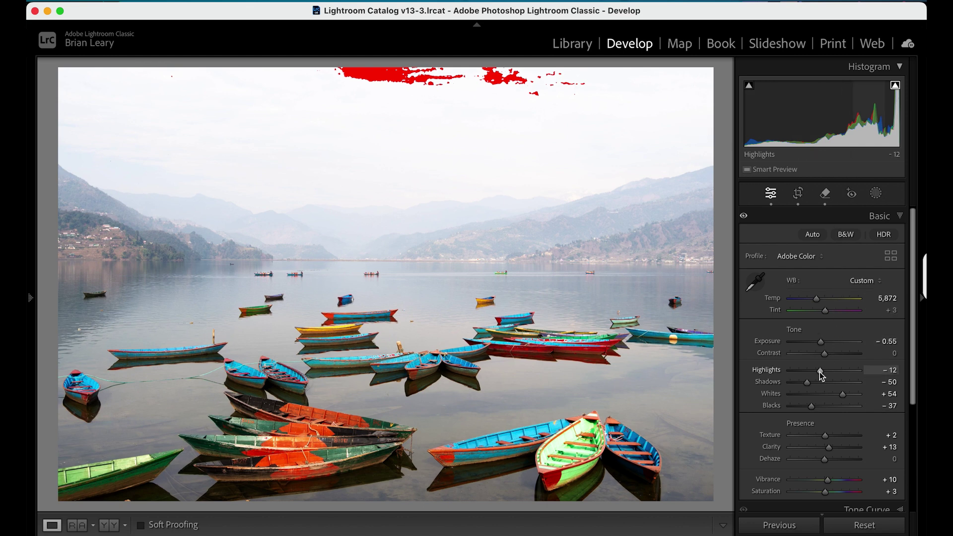
pyautogui.moveTo(819, 370); pyautogui.dragTo(812, 369)
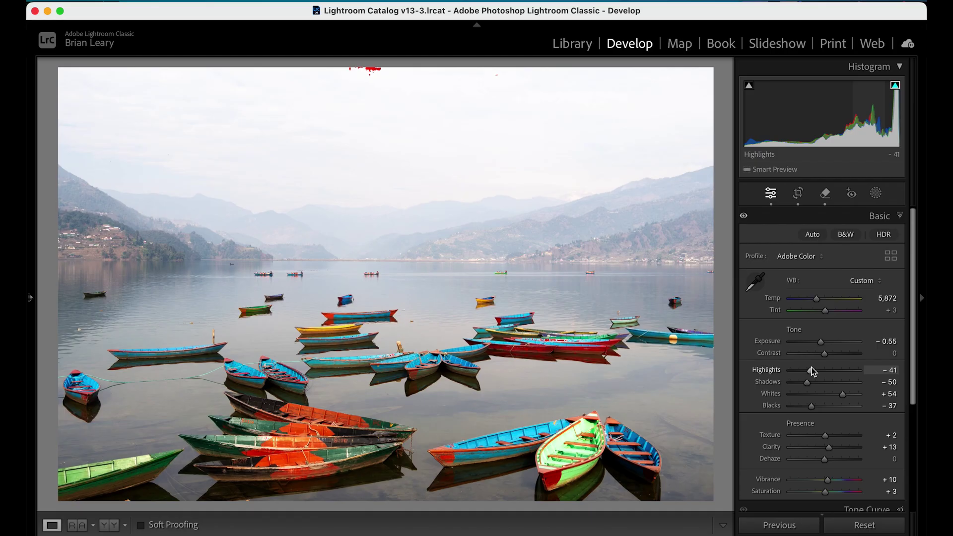
pyautogui.click(896, 88)
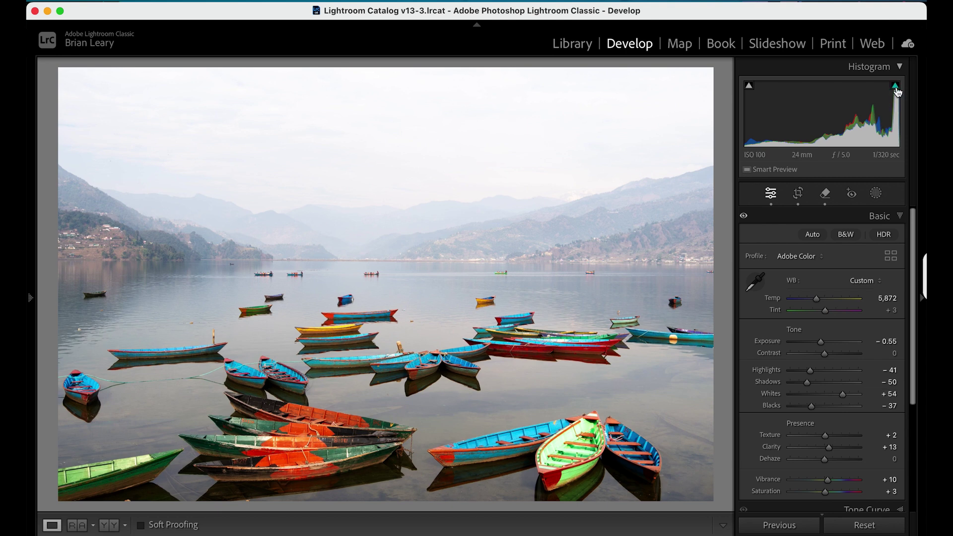
# Step: Preview the boat photo's shadow clipping, and compare the histograms and clipping indicators of the cave photo and neighbouring photos
pyautogui.click(750, 86)
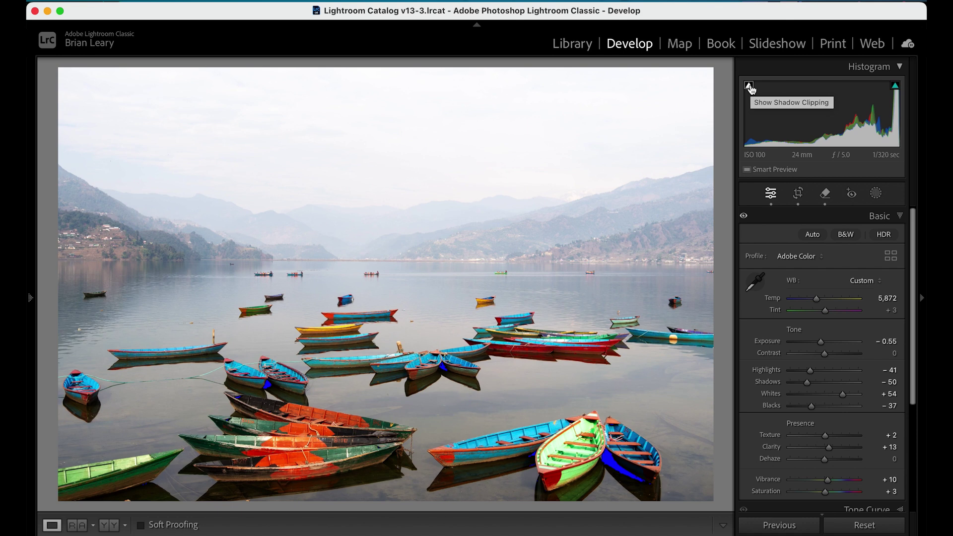
pyautogui.press('Right')
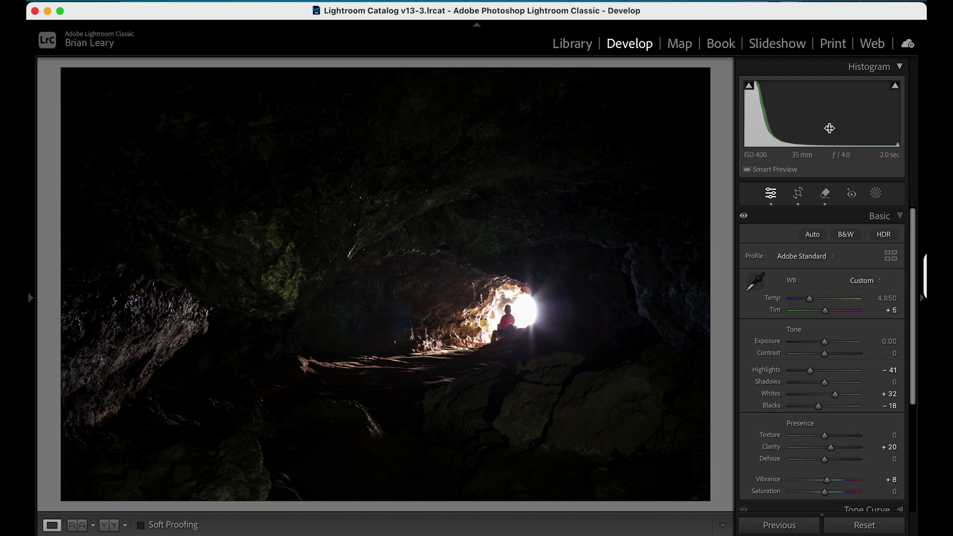
pyautogui.click(895, 88)
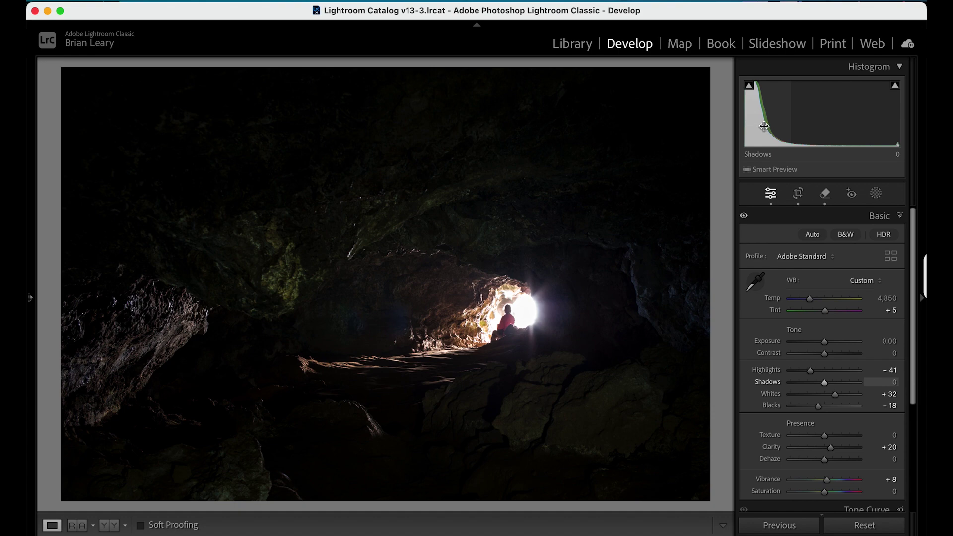
pyautogui.press('Right')
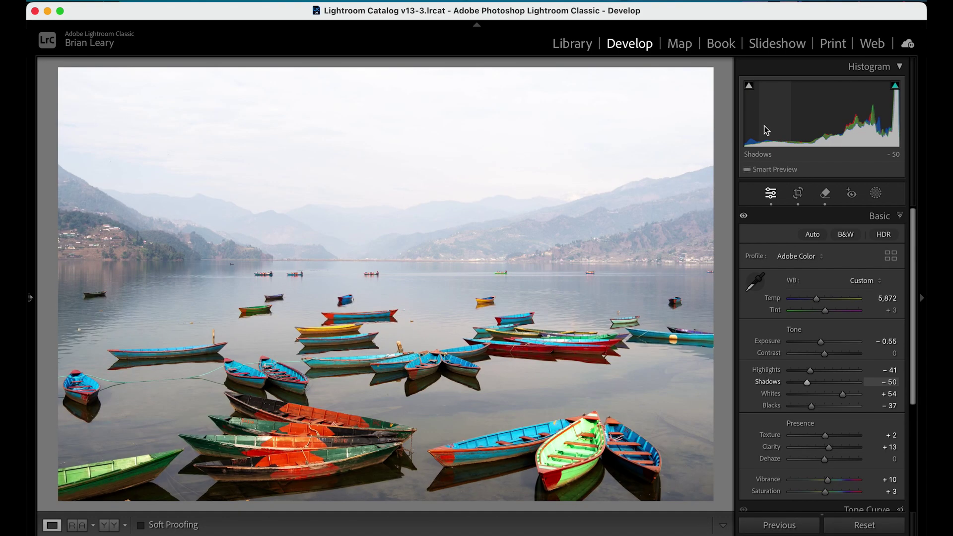
pyautogui.press('Right')
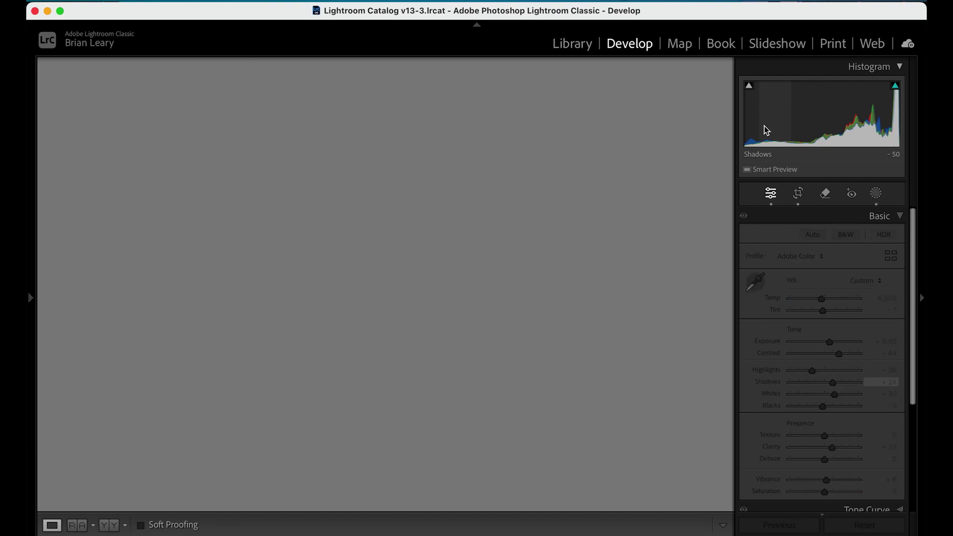
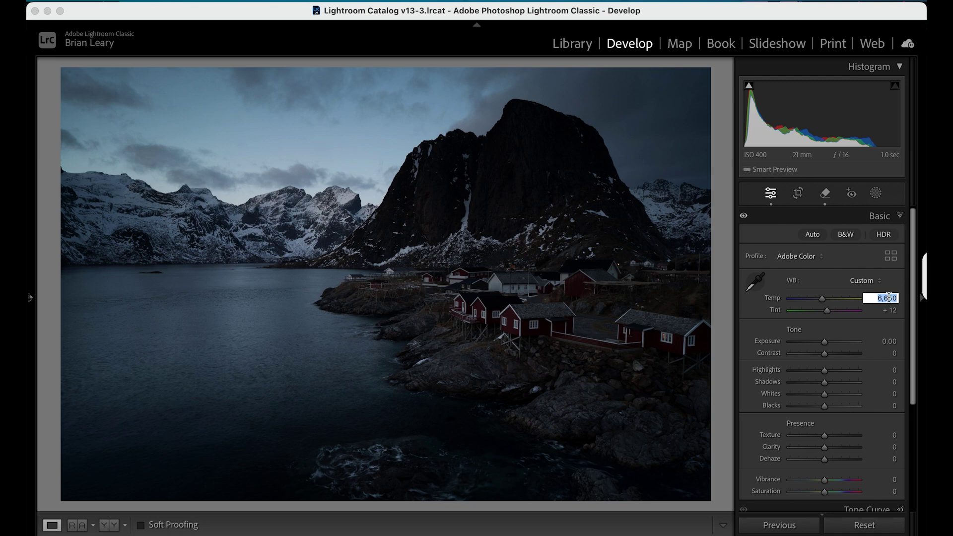
# Step: Try different white balances on the fjord village photo, including Temp 7,174 with Tint −32, and reset it to As Shot
pyautogui.press('Return')
pyautogui.moveTo(822, 298)
pyautogui.mouseDown()
pyautogui.moveTo(830, 297)
pyautogui.moveTo(815, 297)
pyautogui.moveTo(814, 311)
pyautogui.moveTo(835, 311)
pyautogui.moveTo(826, 310)
pyautogui.mouseUp()
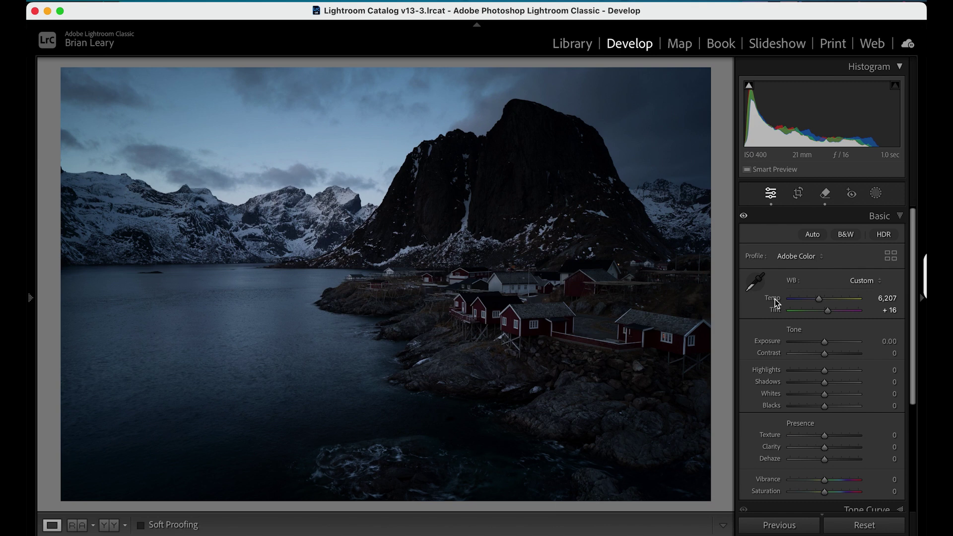
pyautogui.scroll(3, 770, 300)
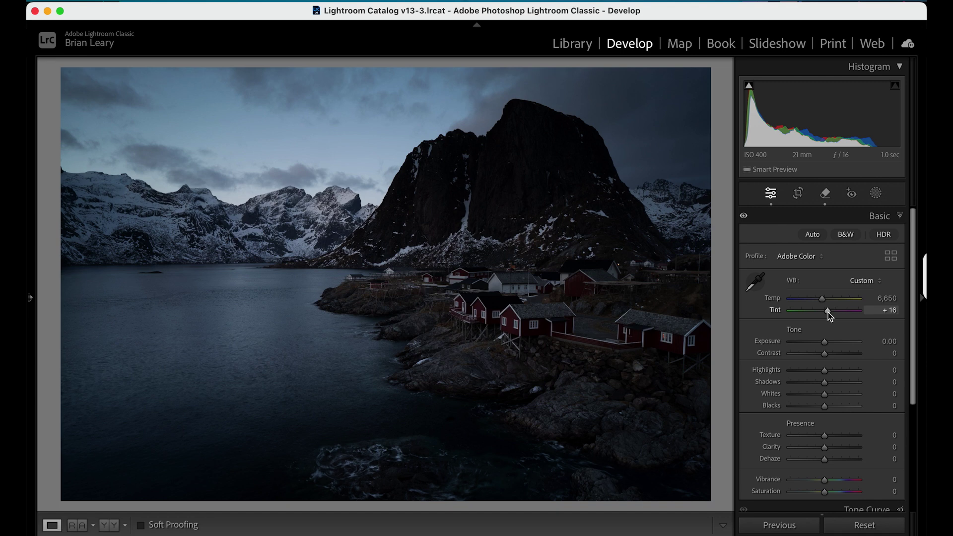
pyautogui.scroll(-4, 828, 312)
pyautogui.moveTo(821, 298); pyautogui.dragTo(826, 301)
pyautogui.moveTo(826, 310); pyautogui.dragTo(817, 310)
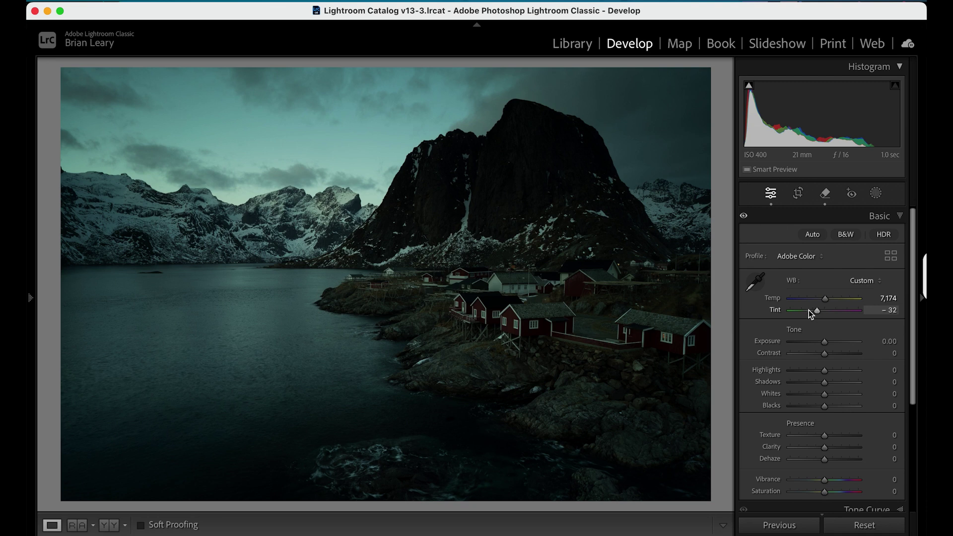
pyautogui.doubleClick(792, 281)
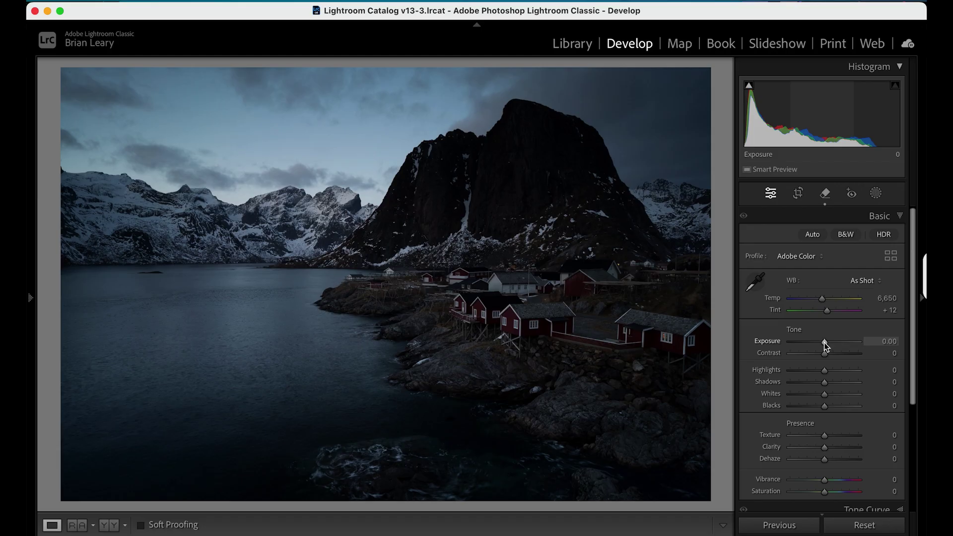
# Step: Brighten the fjord village photo with Exposure +0.85 and recover its sky with Highlights −65
pyautogui.moveTo(824, 343); pyautogui.dragTo(830, 341)
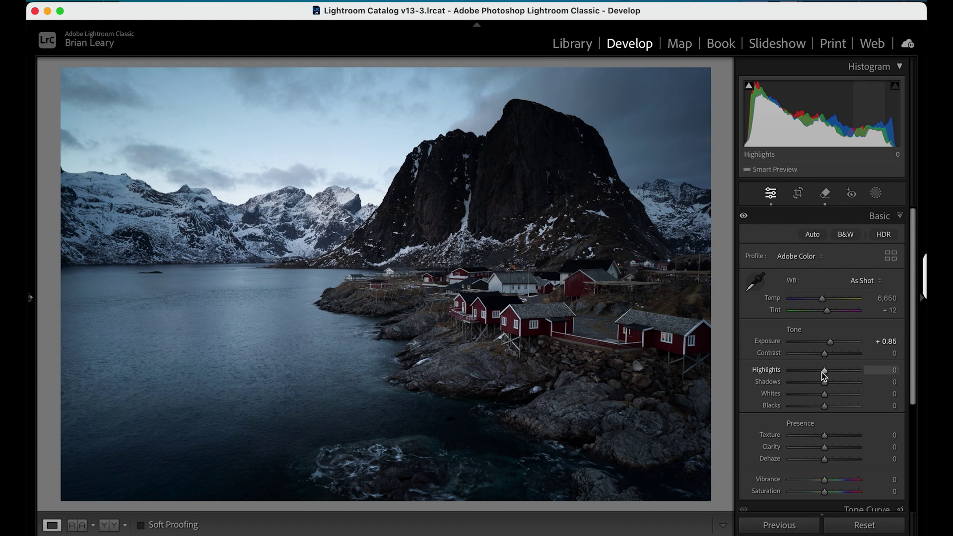
pyautogui.moveTo(823, 370); pyautogui.dragTo(802, 372)
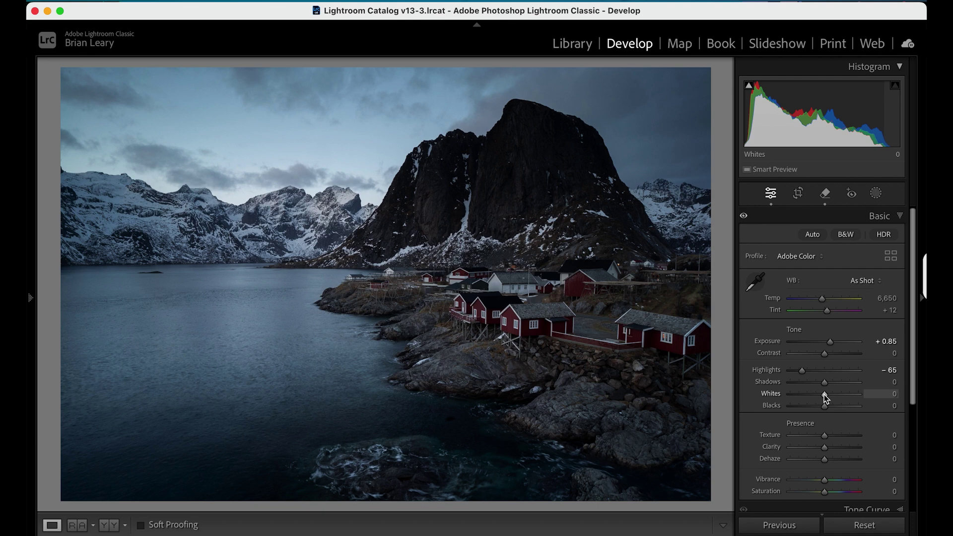
# Step: Raise the Whites of the fjord village photo to +51
pyautogui.moveTo(824, 395); pyautogui.dragTo(831, 393)
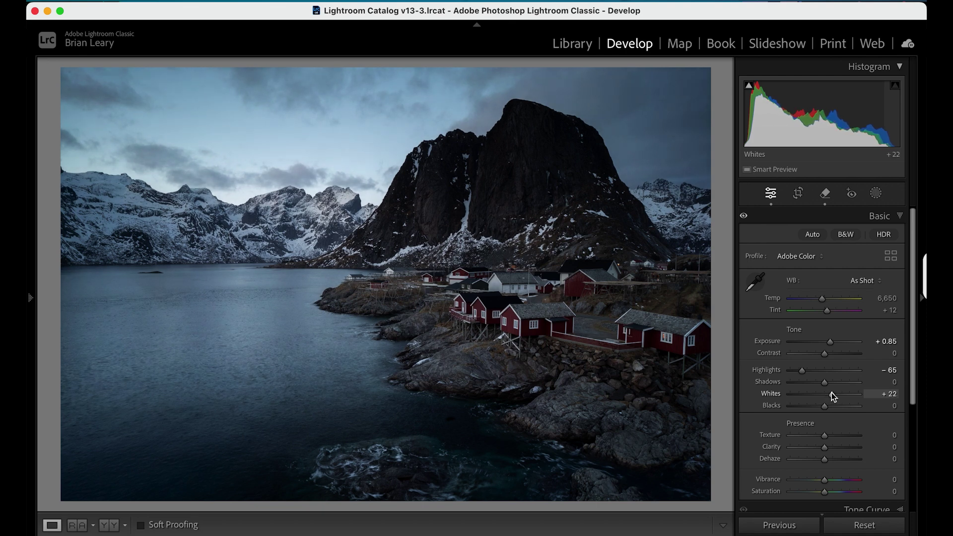
pyautogui.moveTo(831, 392); pyautogui.dragTo(842, 393)
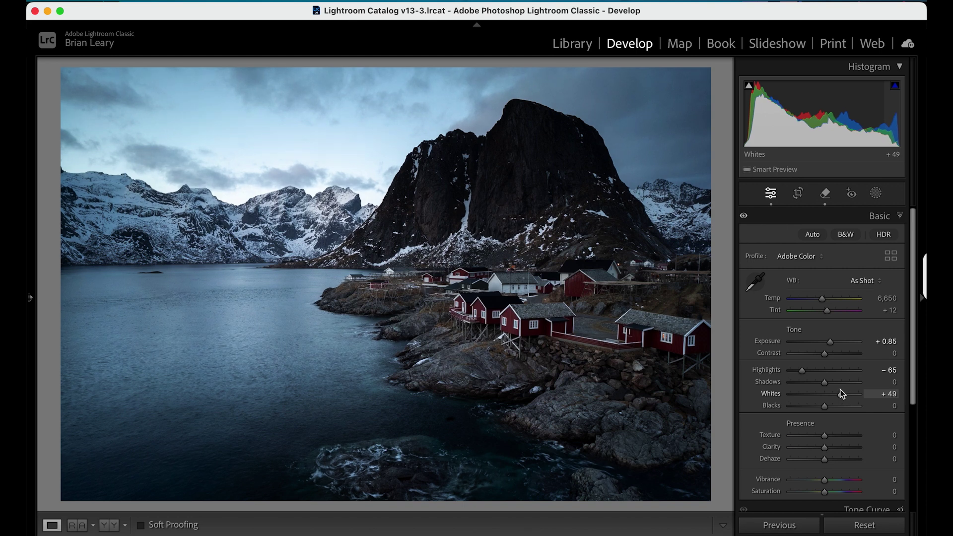
pyautogui.moveTo(839, 389); pyautogui.dragTo(841, 389)
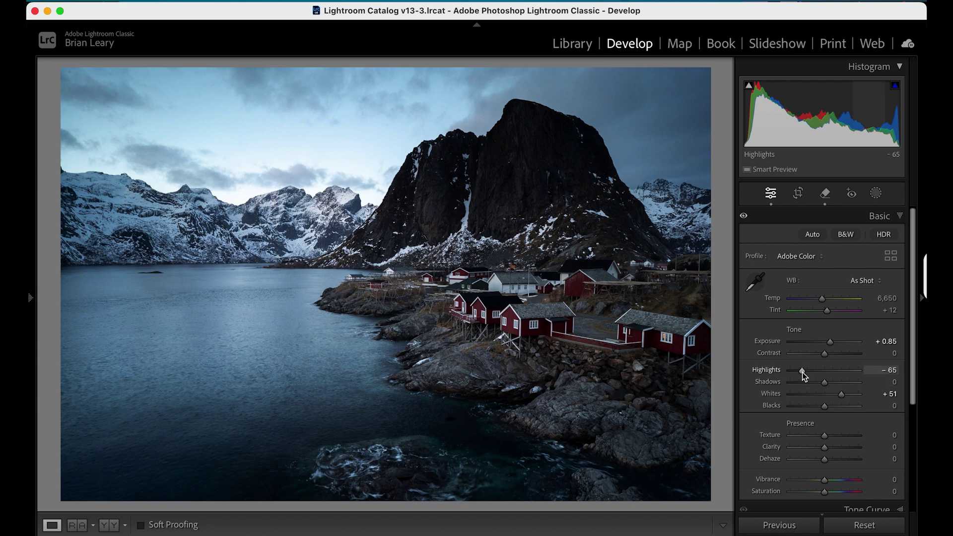
# Step: Refine the fjord photo's tone with Shadows +11, Exposure +1.10 and Highlights −76
pyautogui.moveTo(802, 372); pyautogui.dragTo(800, 373)
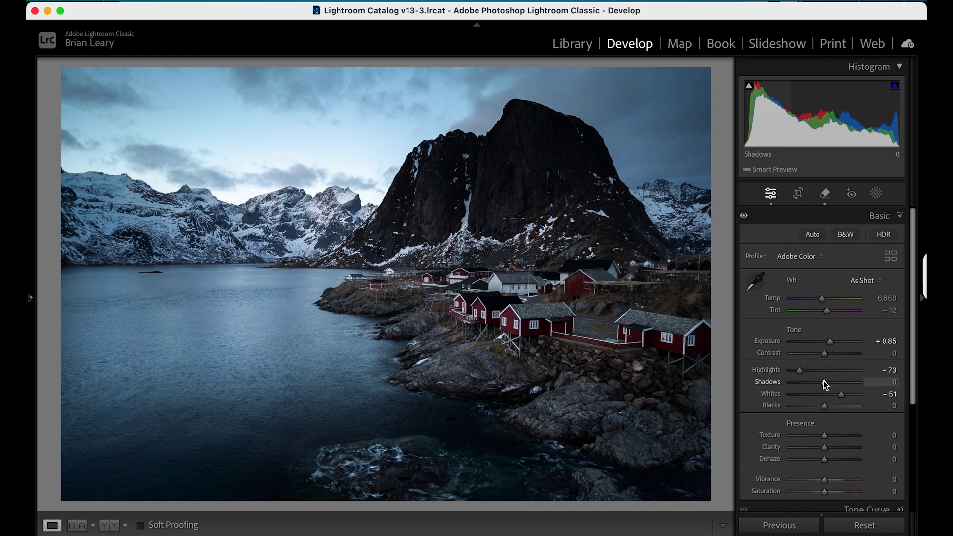
pyautogui.moveTo(824, 380); pyautogui.dragTo(827, 381)
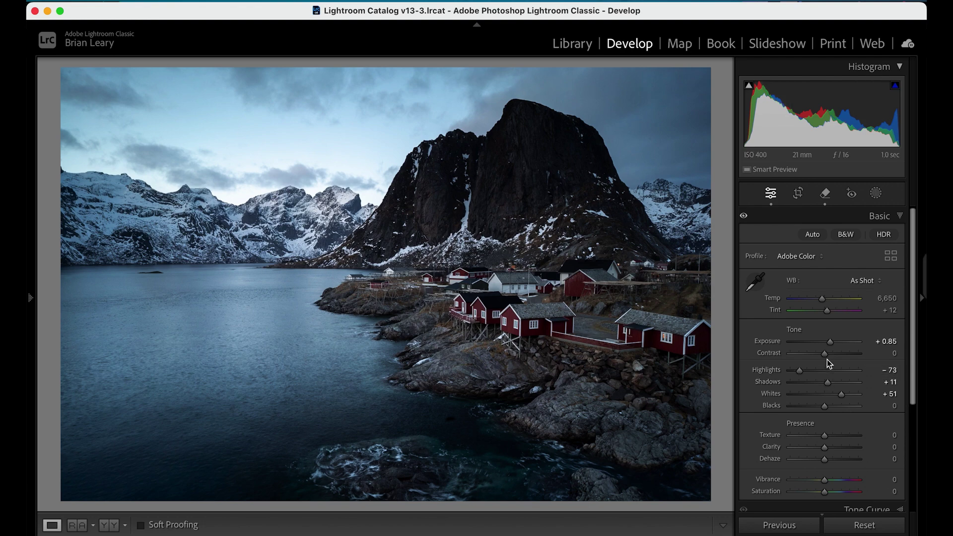
pyautogui.moveTo(832, 342); pyautogui.dragTo(833, 343)
pyautogui.moveTo(799, 374); pyautogui.dragTo(799, 371)
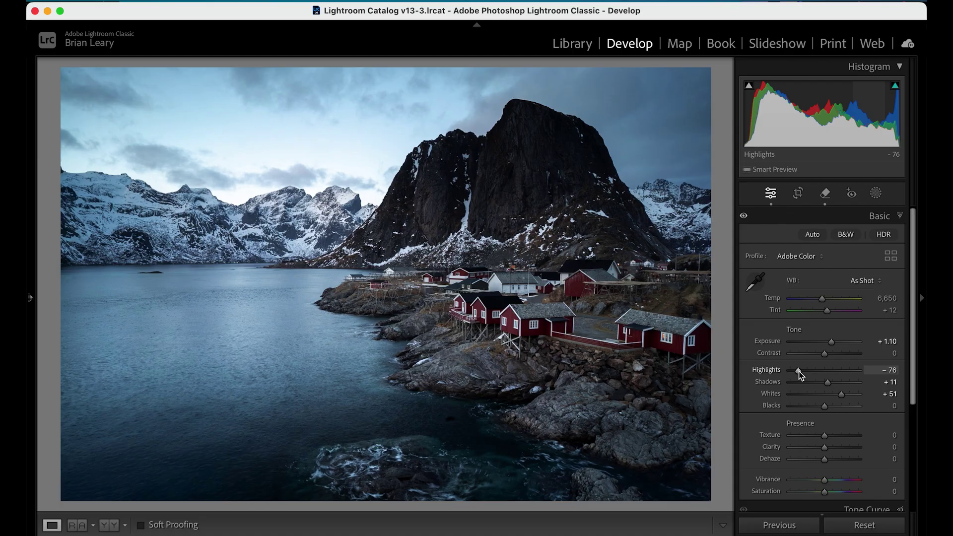
# Step: Check the shadow and highlight clipping, and use the Whites clipping preview to set Highlights to −92 and Whites to +52
pyautogui.moveTo(750, 88)
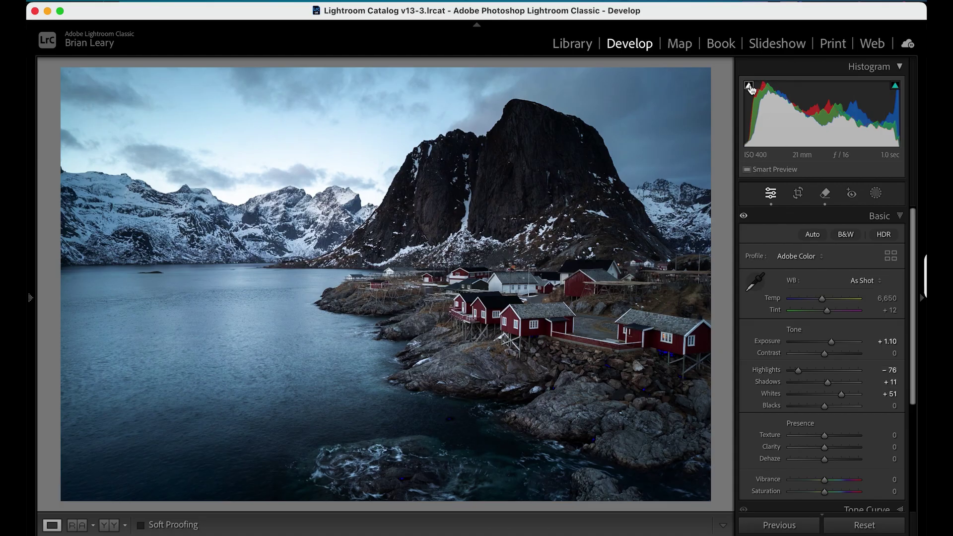
pyautogui.moveTo(901, 94)
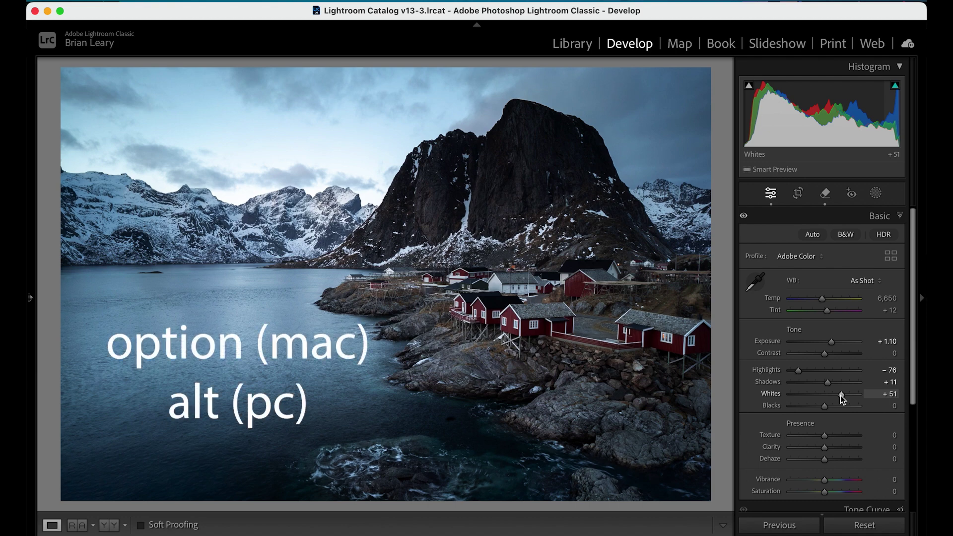
pyautogui.press('alt')
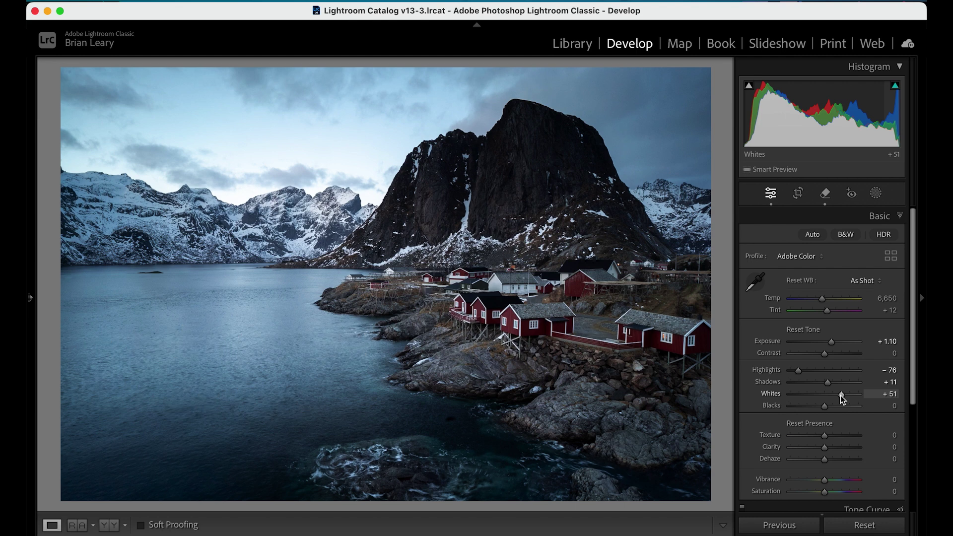
pyautogui.keyDown('alt'); pyautogui.click(841, 395); pyautogui.keyUp('alt')
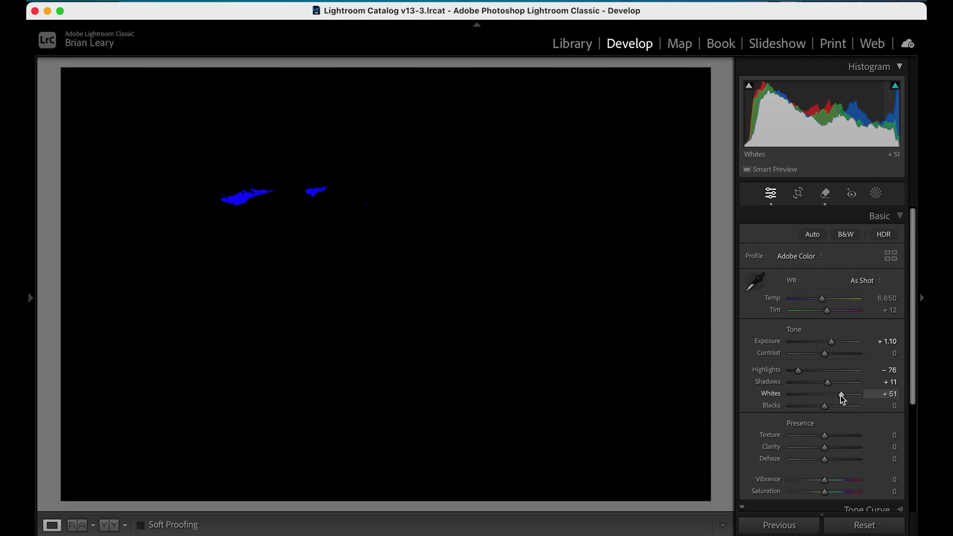
pyautogui.moveTo(841, 395); pyautogui.dragTo(844, 396)
pyautogui.moveTo(799, 371); pyautogui.dragTo(794, 371)
pyautogui.moveTo(844, 394); pyautogui.dragTo(842, 396)
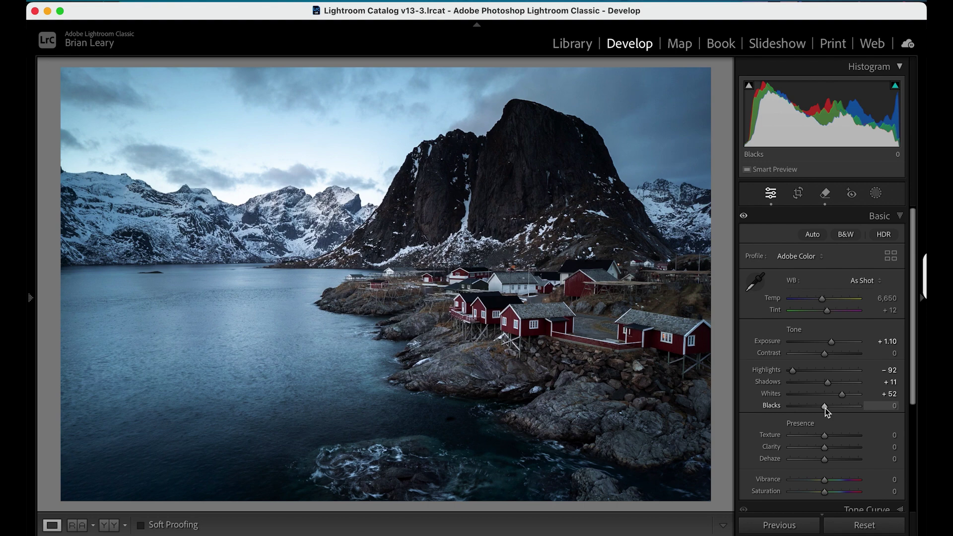
# Step: Set Blacks to −15 while previewing the shadow clipping mask
pyautogui.moveTo(825, 408); pyautogui.dragTo(820, 408)
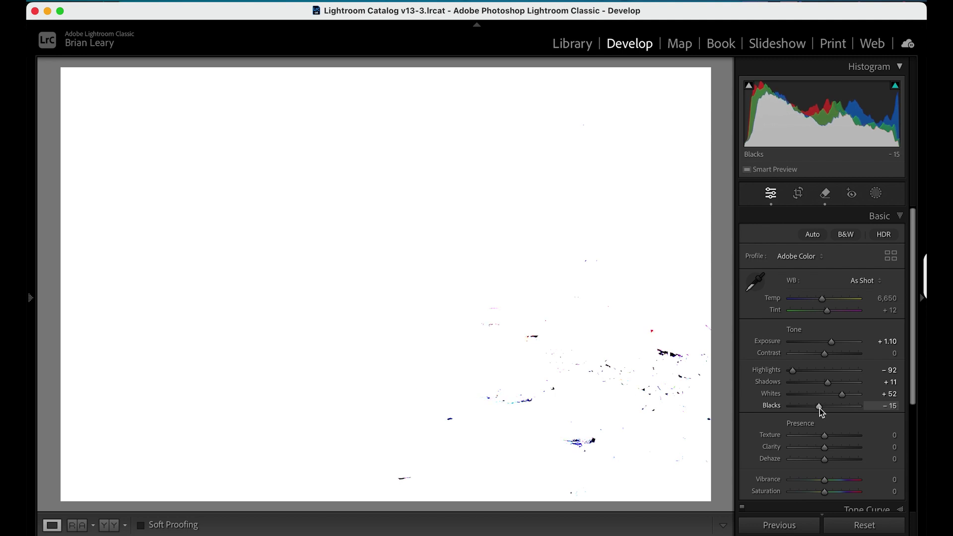
pyautogui.moveTo(820, 408); pyautogui.dragTo(820, 408)
pyautogui.moveTo(820, 408); pyautogui.dragTo(820, 408)
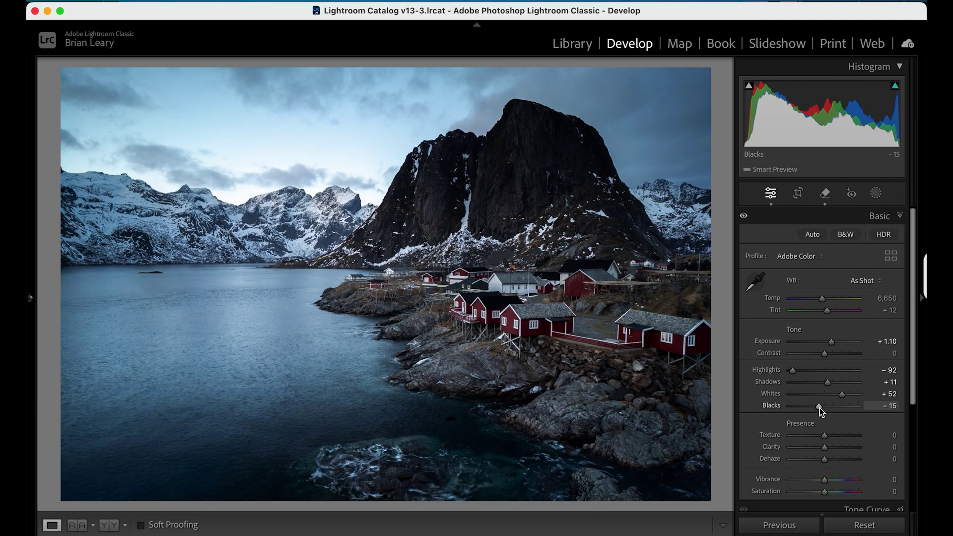
# Step: Recheck shadow clipping with the Blacks preview, and compare Contrast at +57 and −52 before settling on +5
pyautogui.moveTo(749, 93)
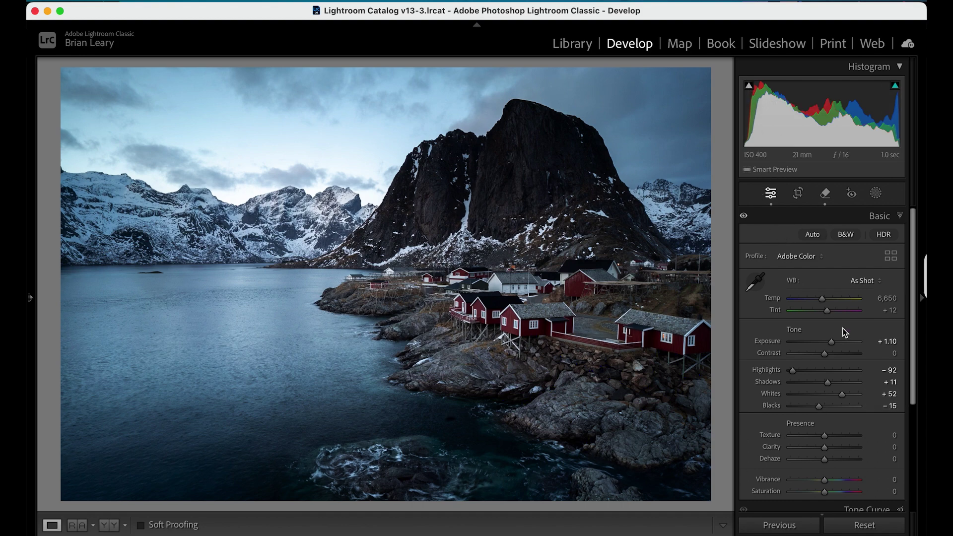
pyautogui.keyDown('alt'); pyautogui.click(818, 406); pyautogui.keyUp('alt')
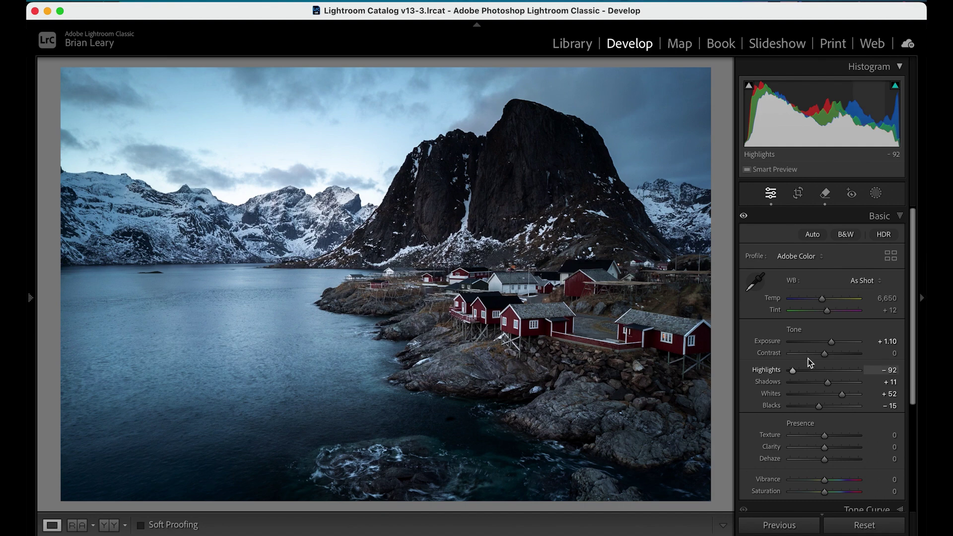
pyautogui.moveTo(824, 354); pyautogui.dragTo(845, 352)
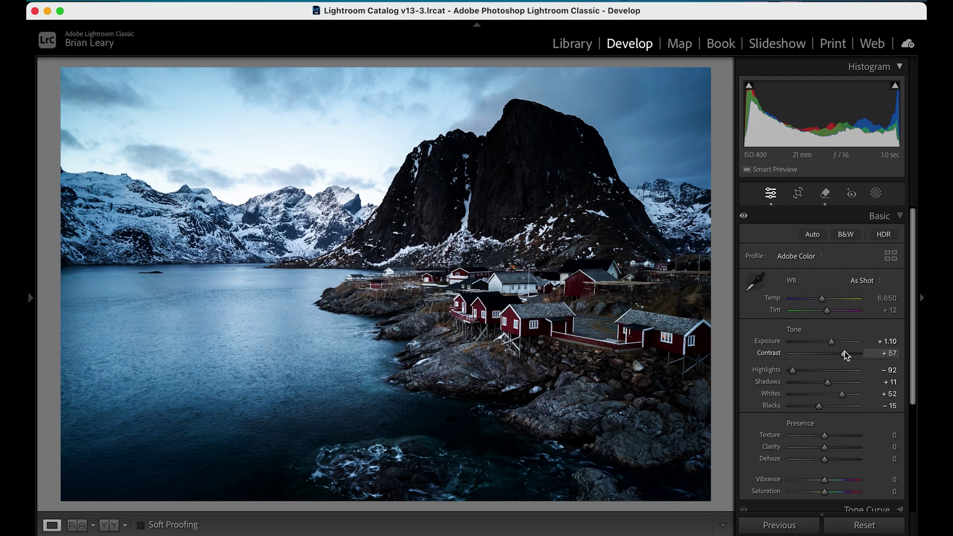
pyautogui.moveTo(844, 353); pyautogui.dragTo(807, 360)
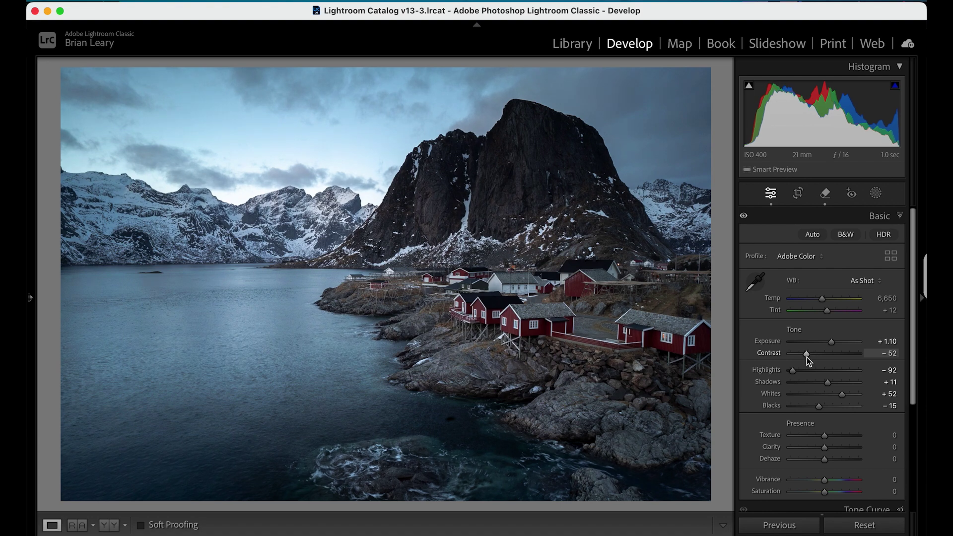
pyautogui.doubleClick(775, 355)
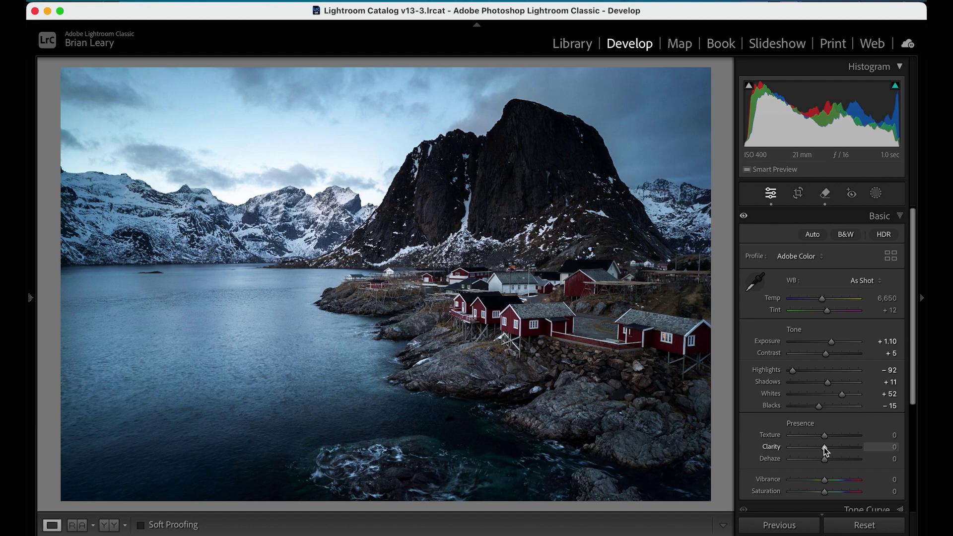
# Step: Set Clarity to +20 on the fjord photo after trying the extreme of +100
pyautogui.moveTo(824, 447); pyautogui.dragTo(826, 448)
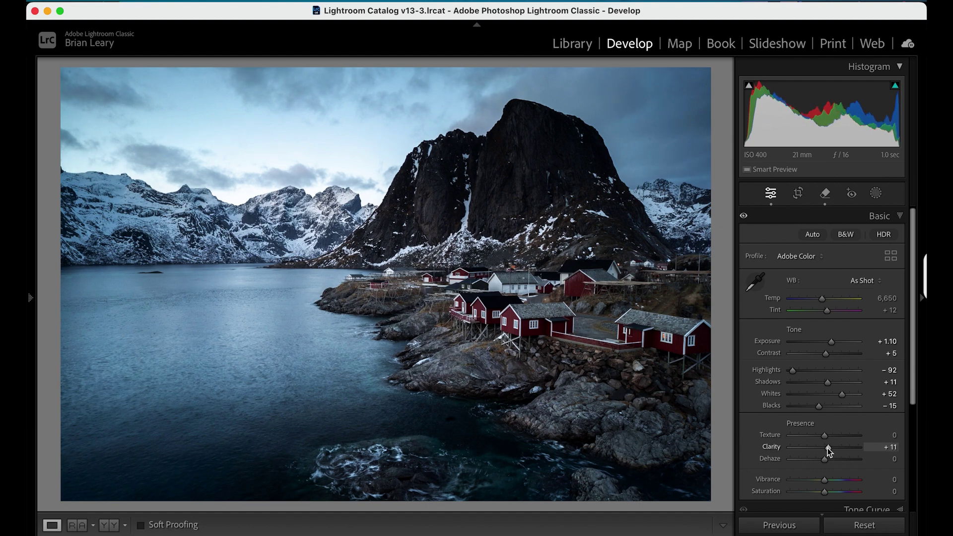
pyautogui.moveTo(826, 448); pyautogui.dragTo(859, 448)
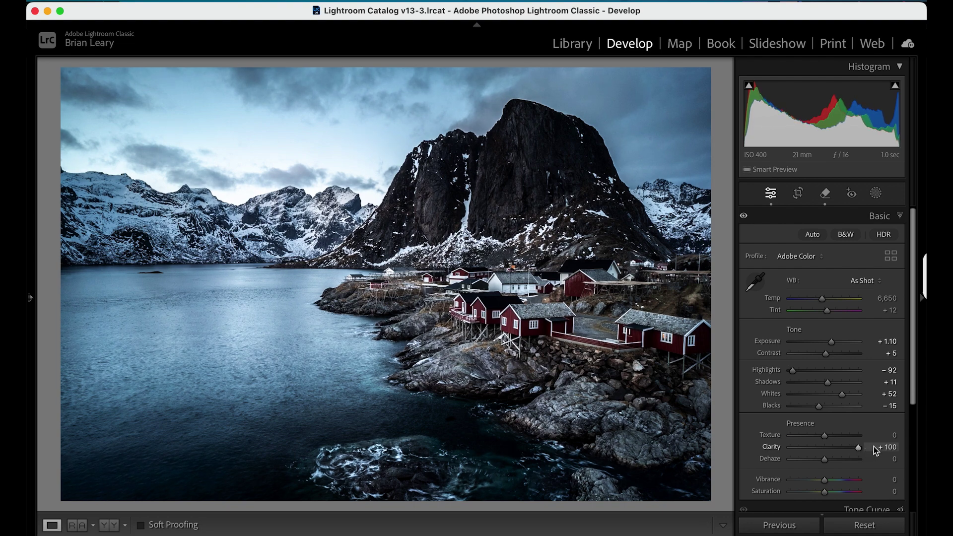
pyautogui.moveTo(865, 446); pyautogui.dragTo(832, 447)
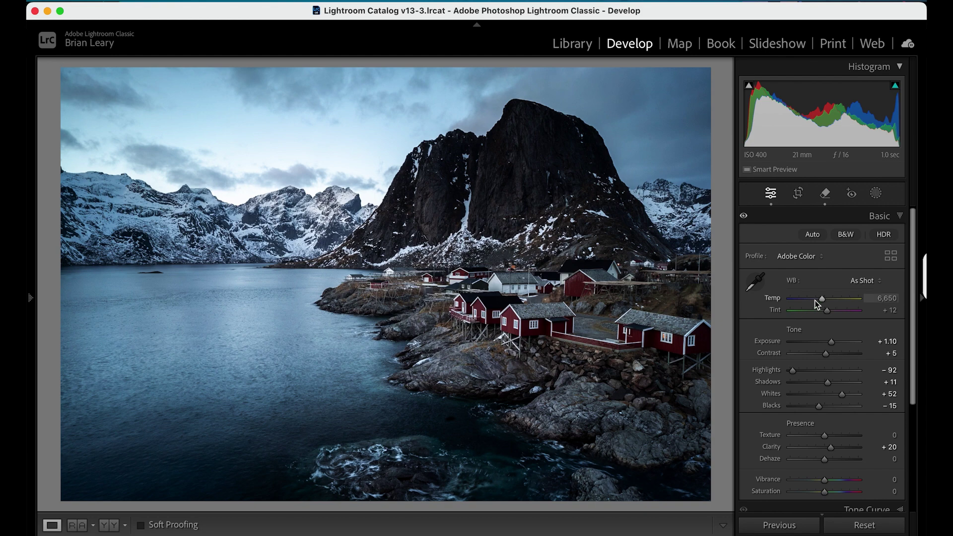
# Step: Warm the fjord photo's white balance to a Temp of 8,649 and set Texture to +20
pyautogui.moveTo(822, 299); pyautogui.dragTo(835, 297)
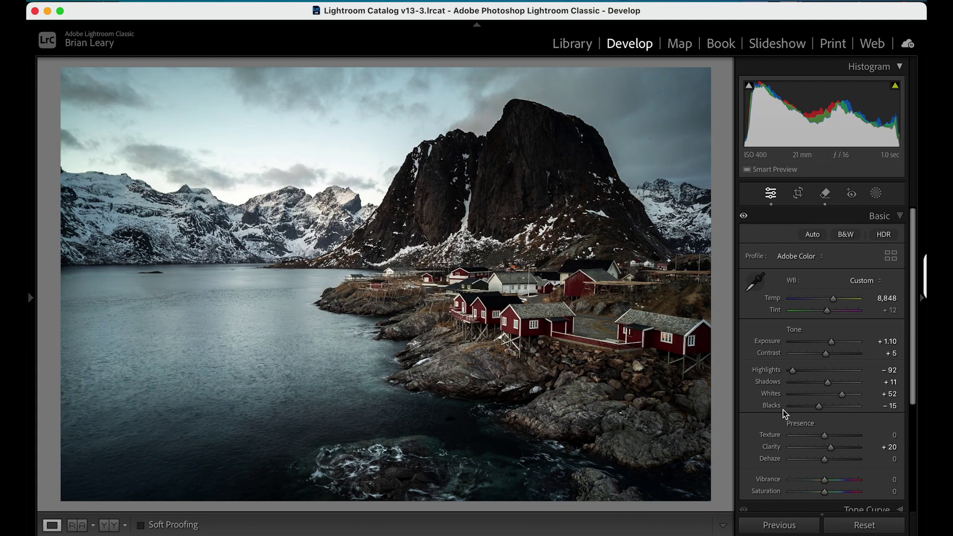
pyautogui.moveTo(823, 433)
pyautogui.mouseDown()
pyautogui.moveTo(853, 437)
pyautogui.moveTo(832, 438)
pyautogui.mouseUp()
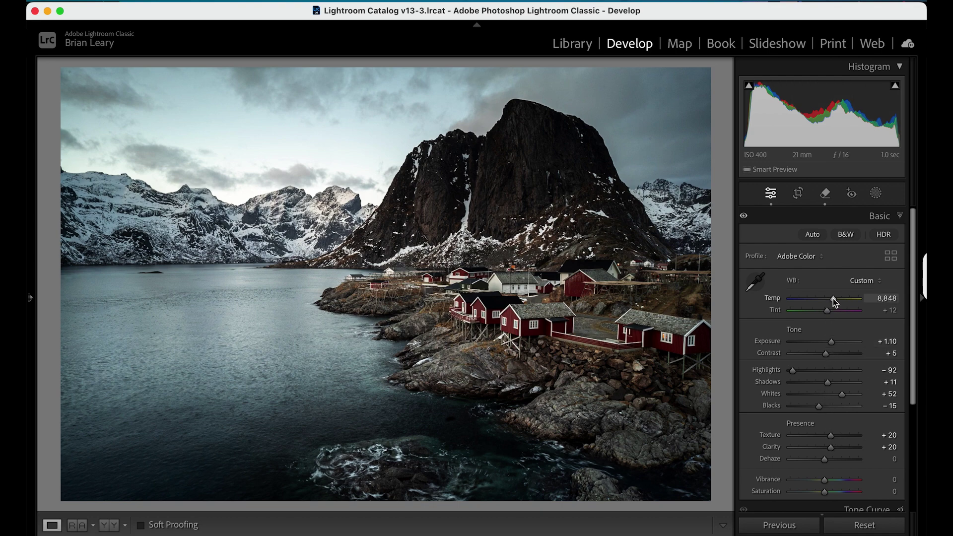
pyautogui.moveTo(833, 299); pyautogui.dragTo(832, 299)
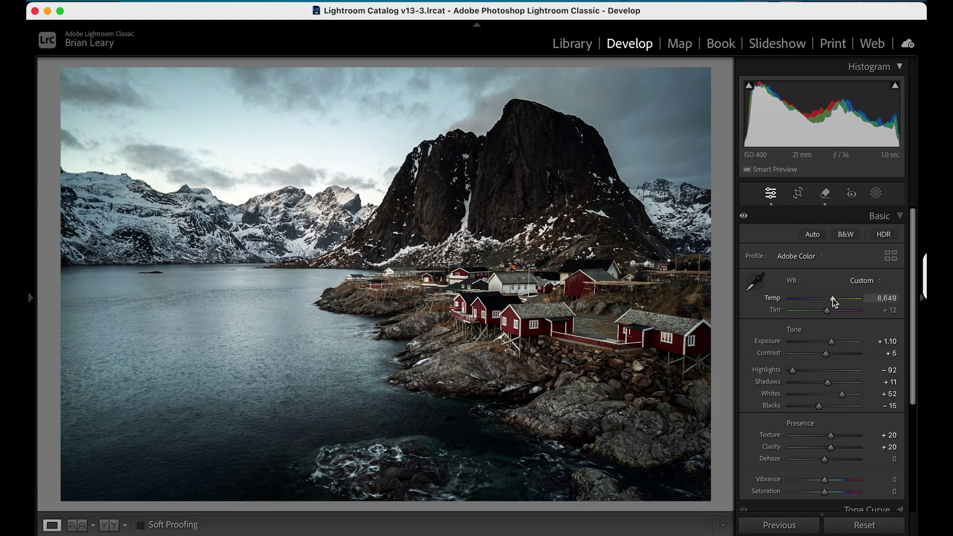
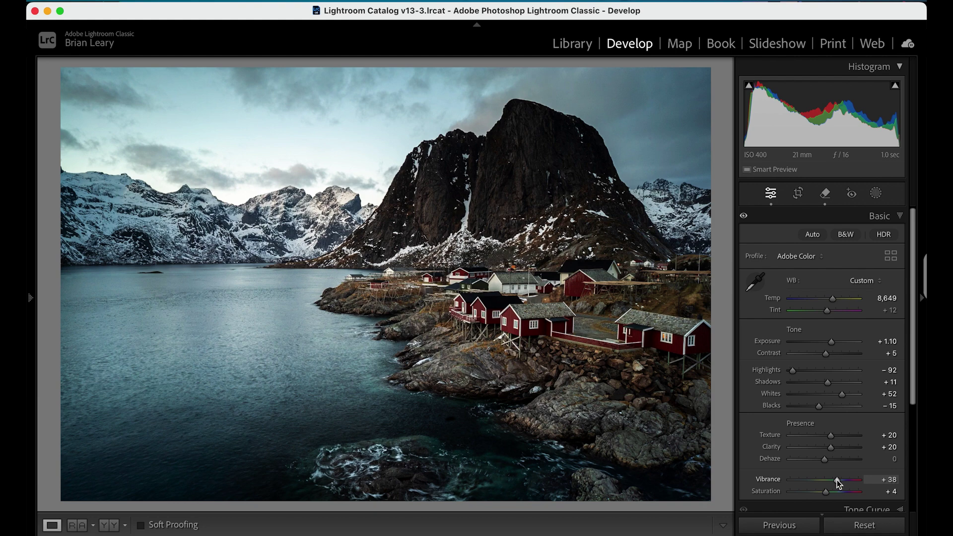
# Step: Adjust the fjord photo's colour with Vibrance +66, Saturation −10 and Tint +18
pyautogui.moveTo(836, 481); pyautogui.dragTo(849, 480)
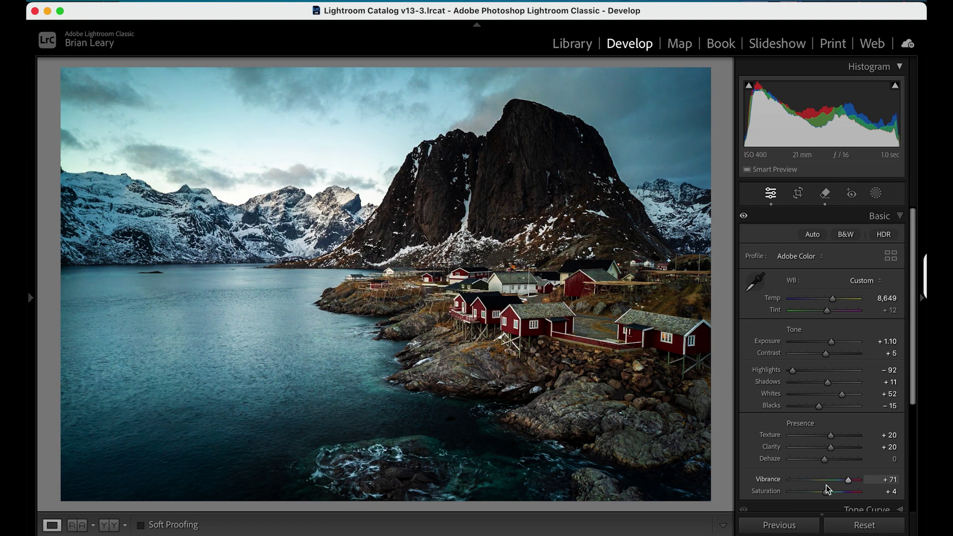
pyautogui.moveTo(825, 491); pyautogui.dragTo(823, 491)
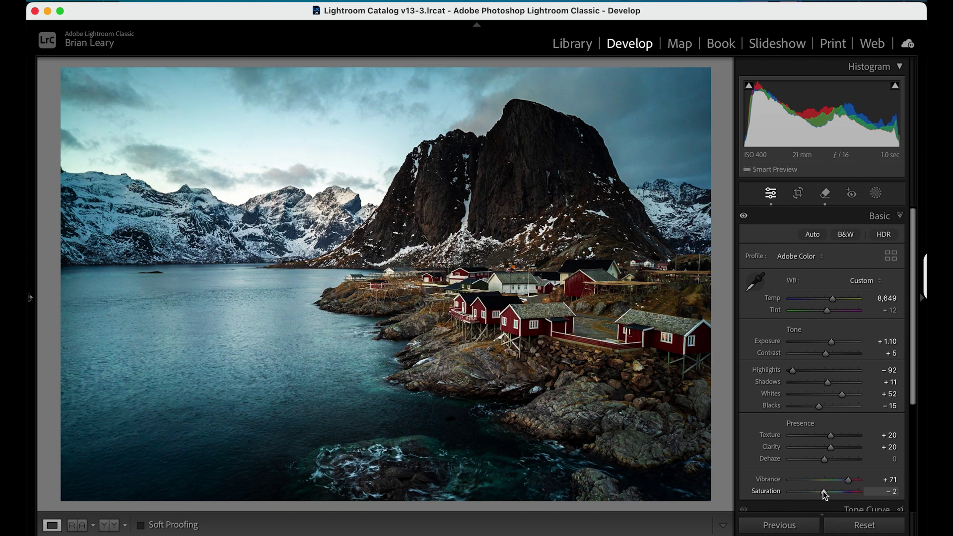
pyautogui.moveTo(823, 490); pyautogui.dragTo(821, 490)
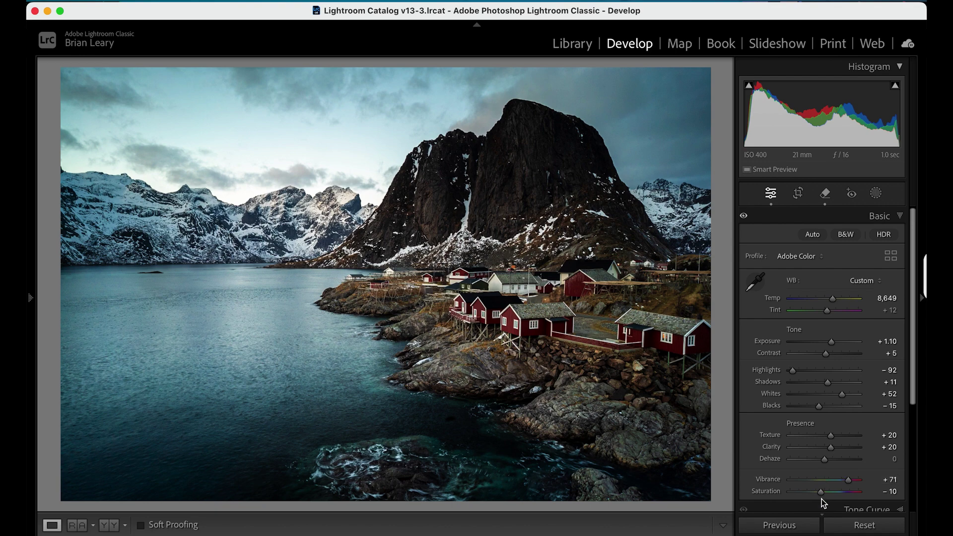
pyautogui.moveTo(820, 490); pyautogui.dragTo(846, 479)
pyautogui.press('Up')
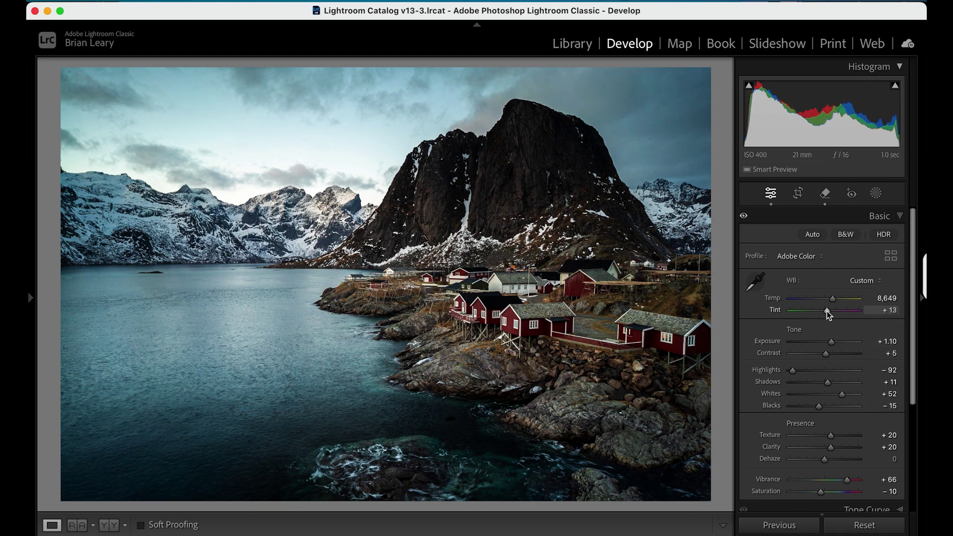
pyautogui.moveTo(827, 311); pyautogui.dragTo(828, 311)
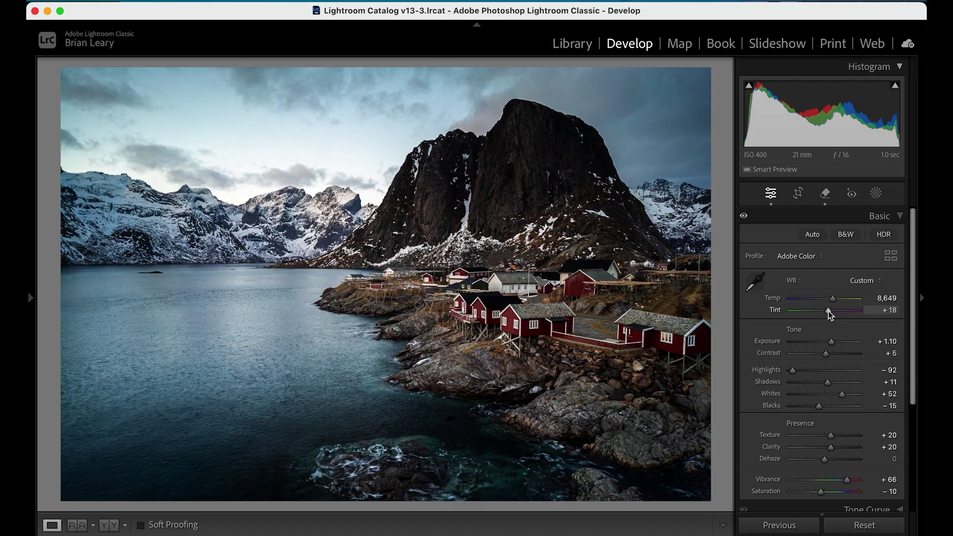
# Step: Compare the edited fjord photo with its original, first side by side and by alternating full-size before and after views
pyautogui.press('y')
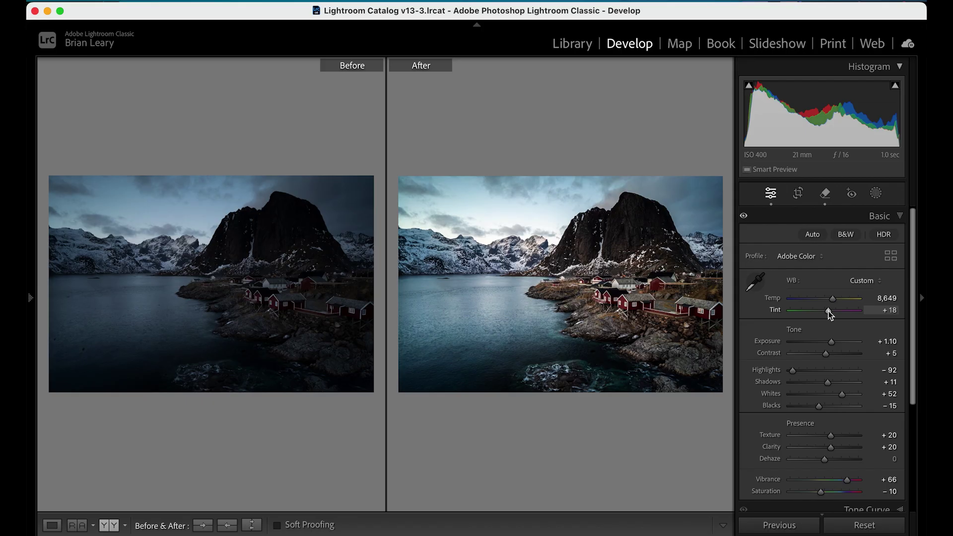
pyautogui.press('y')
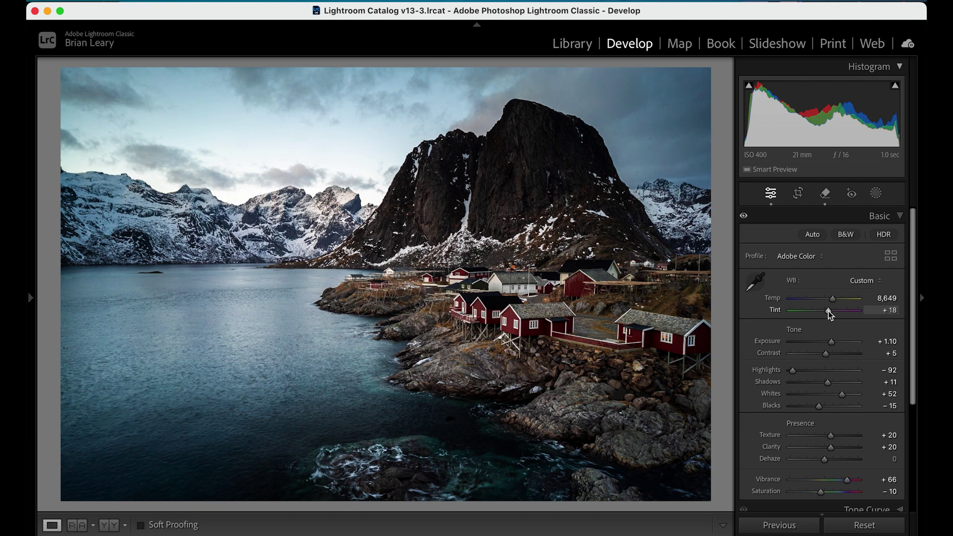
pyautogui.press('\\')
pyautogui.press('\\')
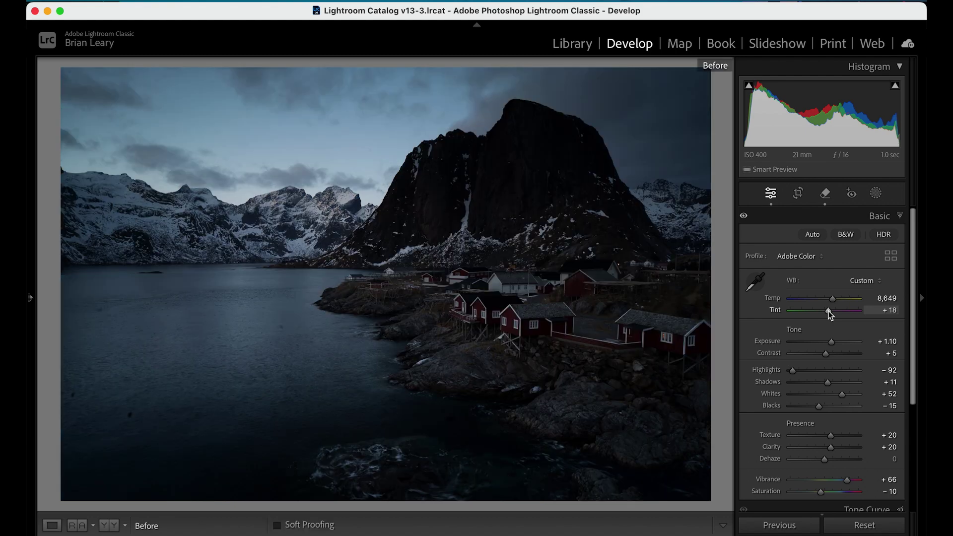
pyautogui.press('\\')
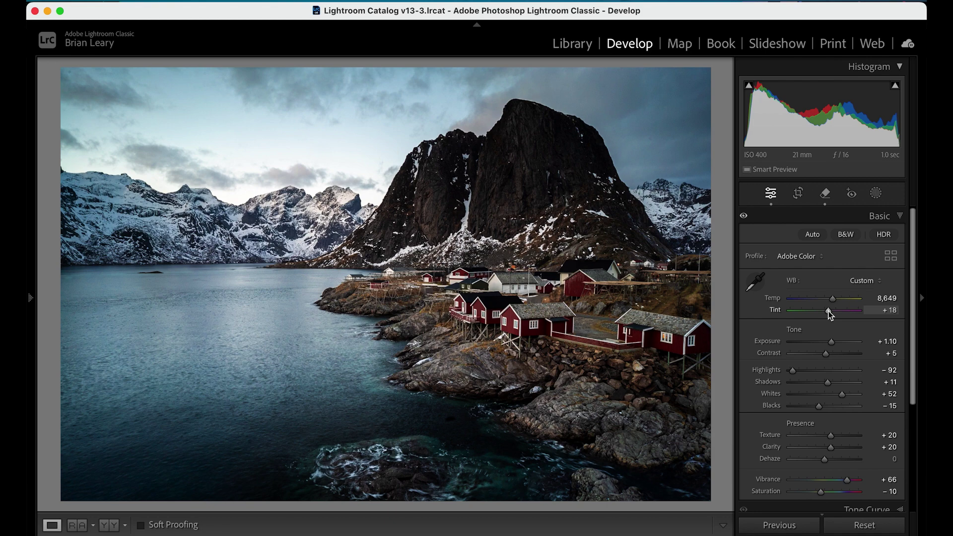
pyautogui.press('\\')
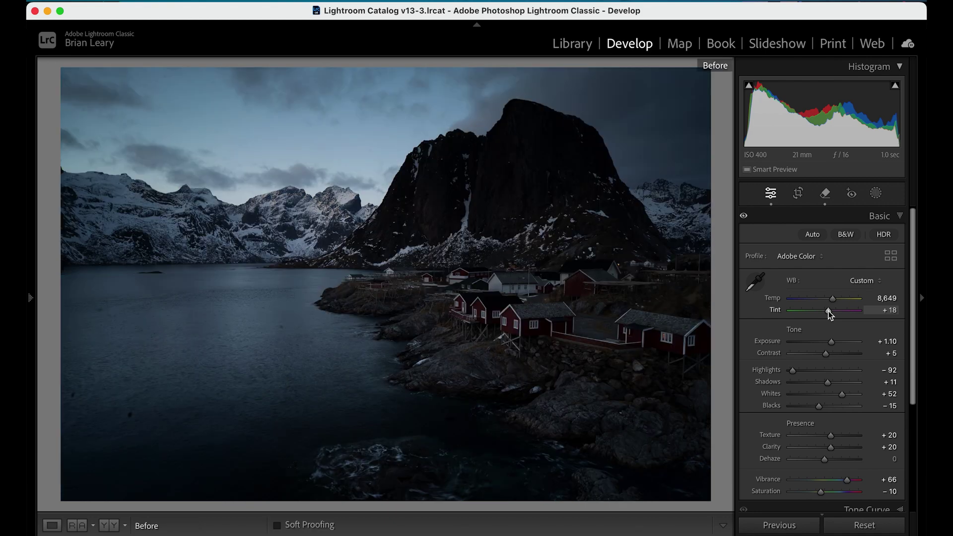
pyautogui.press('\\')
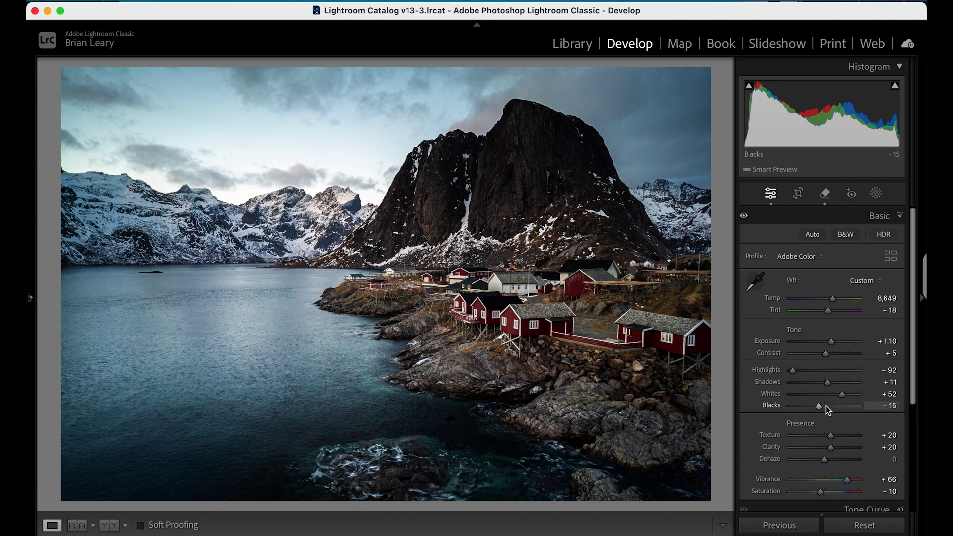
# Step: Fine-tune the fjord photo's colour with Vibrance +63, Temp 8,433 and Saturation −7
pyautogui.moveTo(846, 478); pyautogui.dragTo(845, 478)
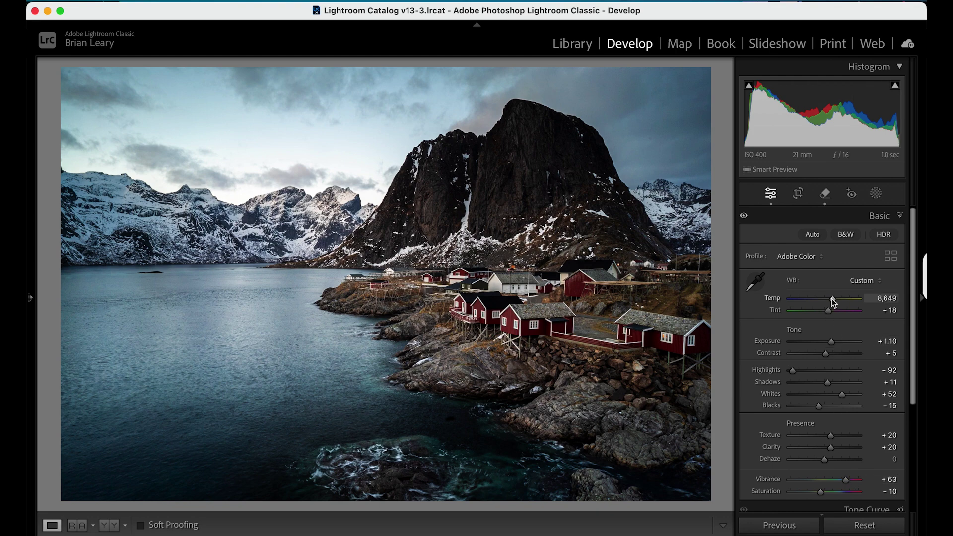
pyautogui.moveTo(832, 299); pyautogui.dragTo(835, 299)
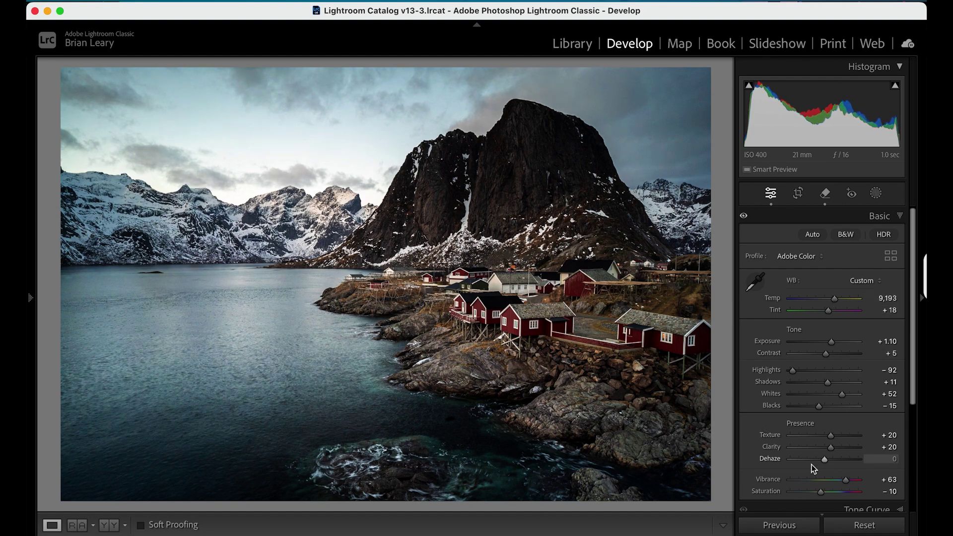
pyautogui.moveTo(820, 492); pyautogui.dragTo(821, 492)
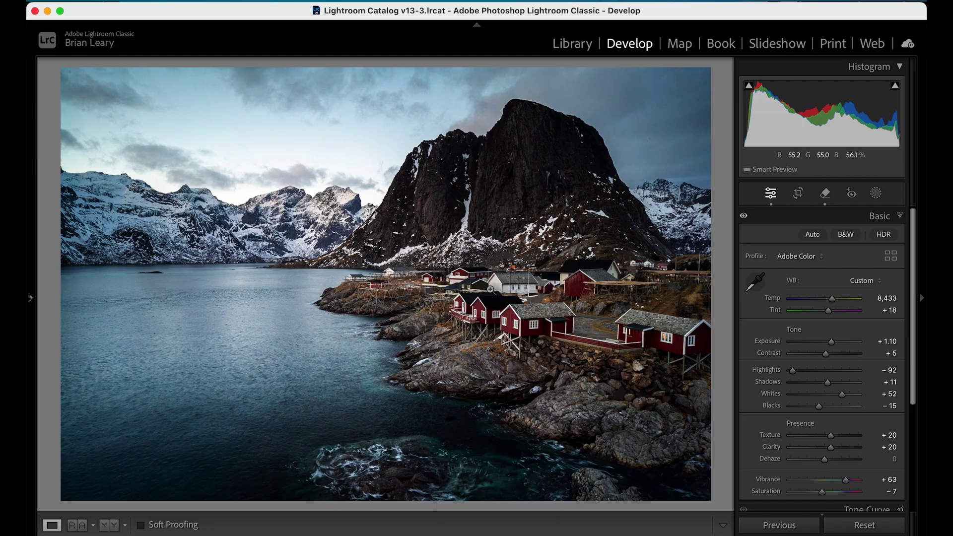
# Step: Reset the fjord photo and rebuild its tone from scratch with Exposure +0.55, Highlights −93, Shadows +38, Whites around +62 and Blacks around +14
pyautogui.click(860, 525)
pyautogui.press('super+shift+v')
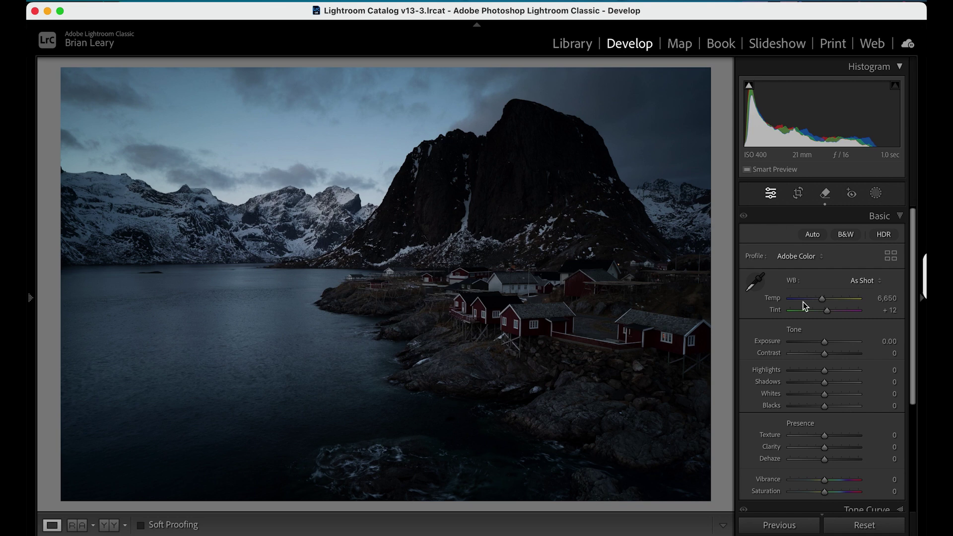
pyautogui.moveTo(825, 406); pyautogui.dragTo(828, 341)
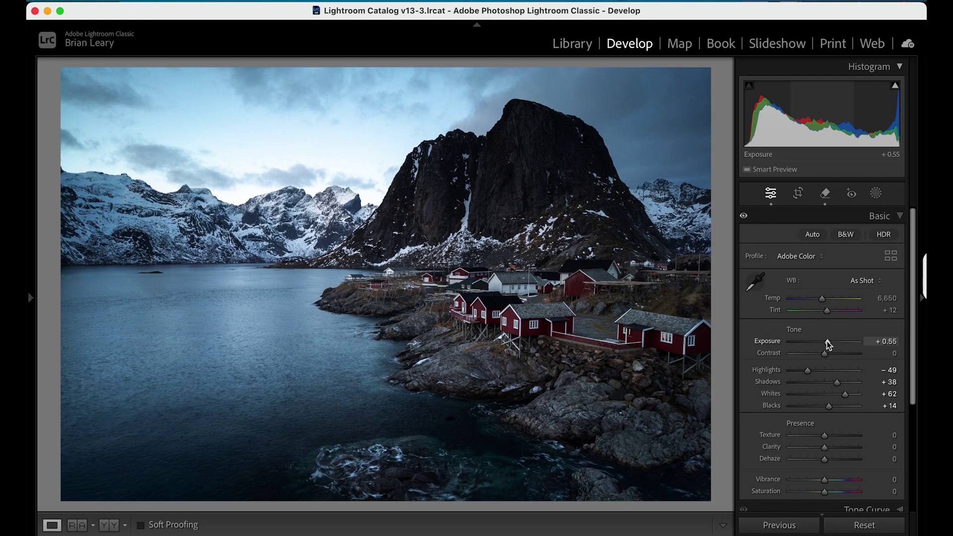
pyautogui.moveTo(807, 371); pyautogui.dragTo(790, 372)
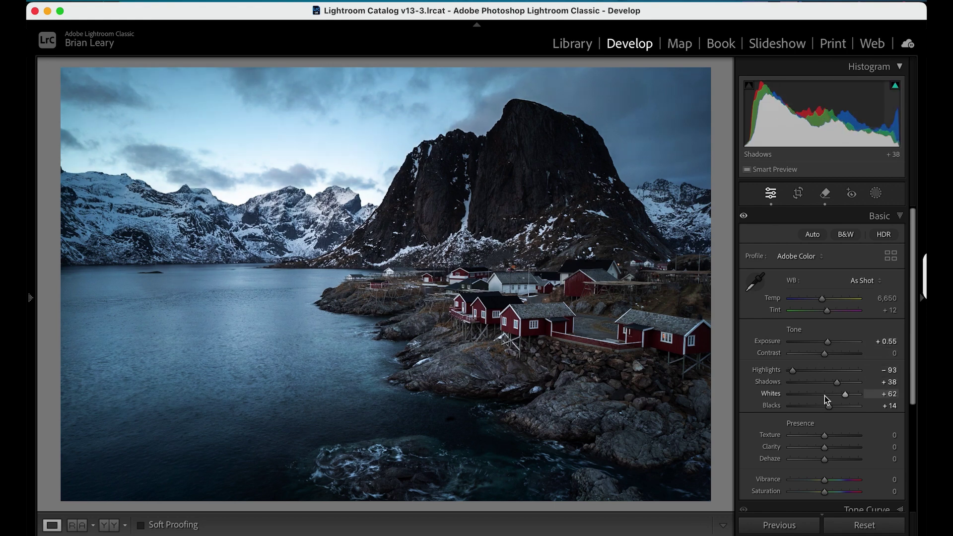
pyautogui.moveTo(842, 395)
pyautogui.mouseDown()
pyautogui.moveTo(836, 383)
pyautogui.moveTo(827, 405)
pyautogui.mouseUp()
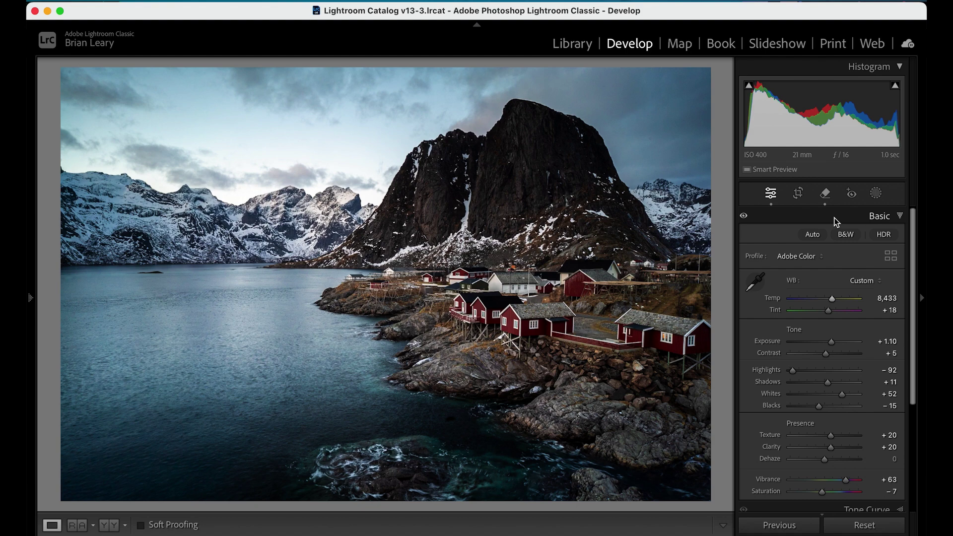
# Step: Collapse the Basic adjustments section, keeping the finished edit of the fjord photo
pyautogui.click(833, 222)
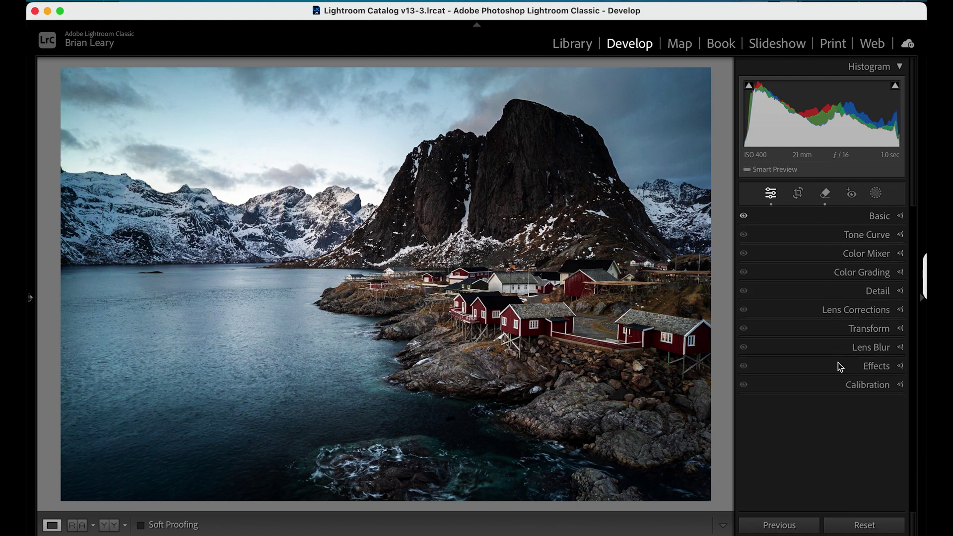